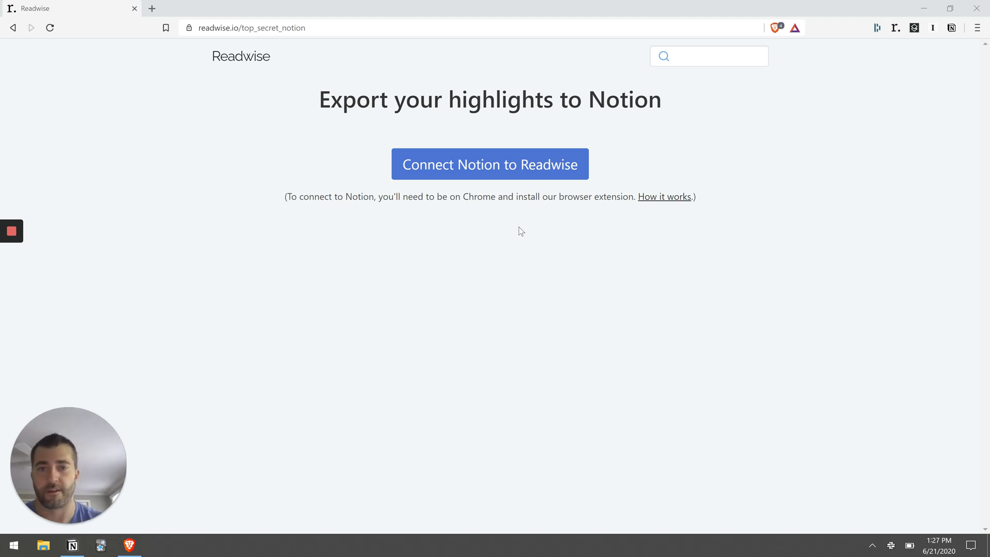
Step: Connect Notion to Readwise by installing the Readwise Exporter browser extension
click(499, 173)
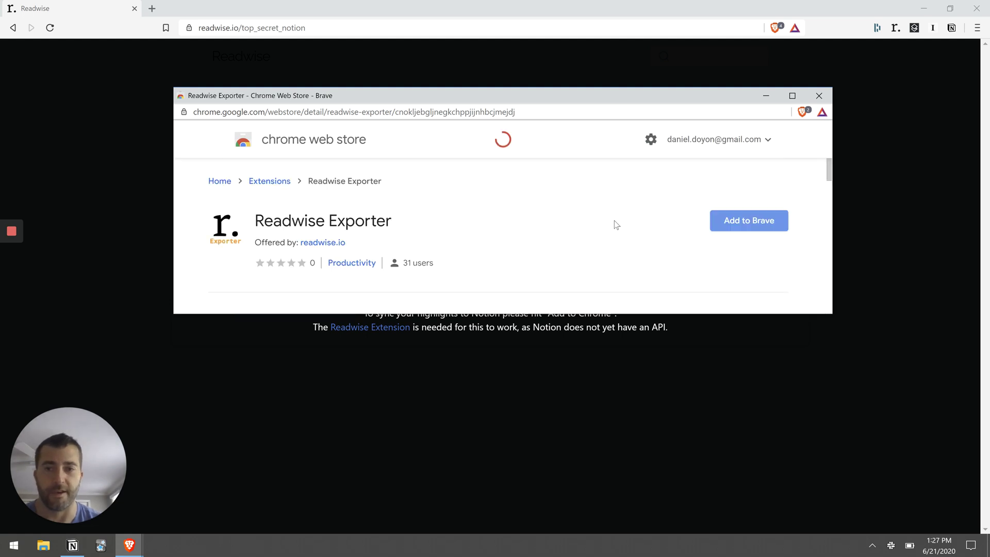
click(748, 227)
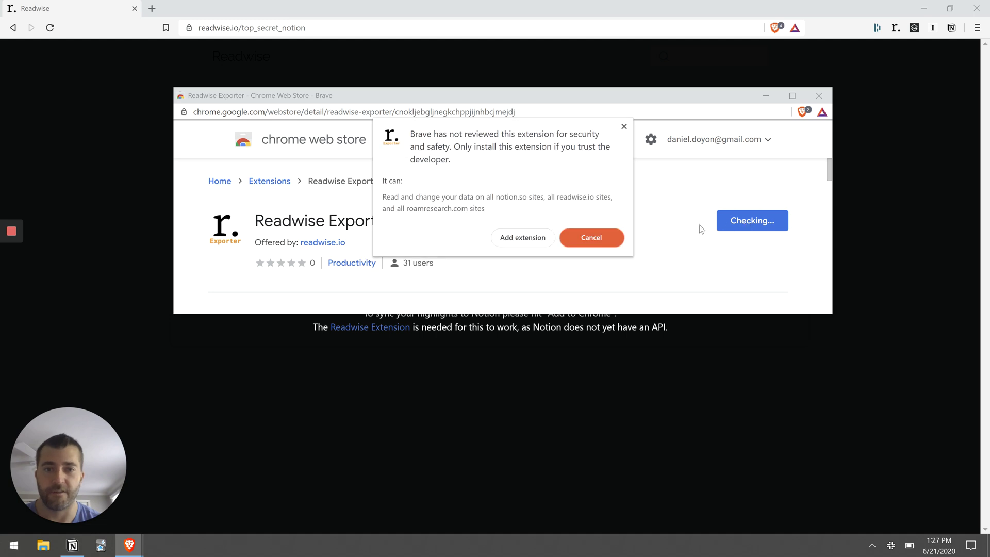
click(514, 239)
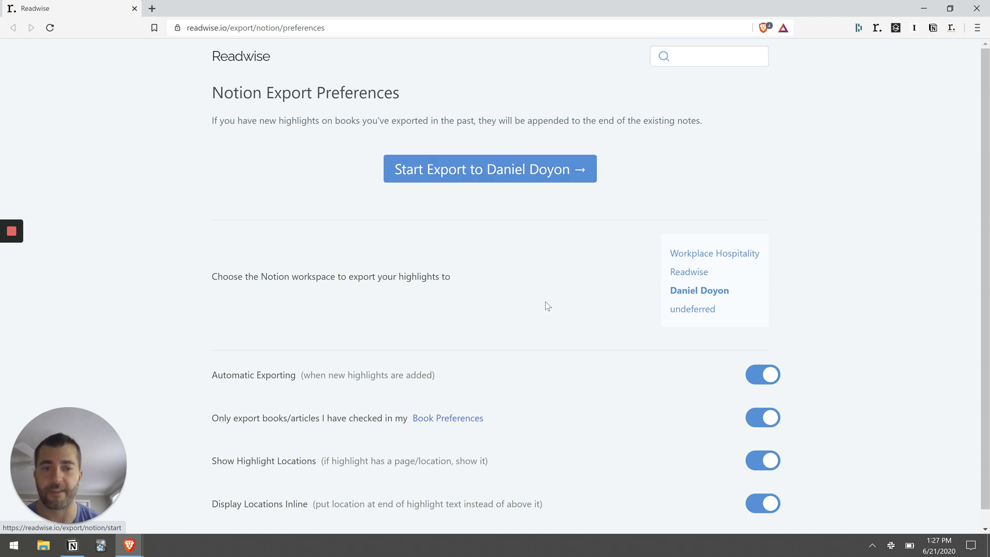
scroll(545, 338, down, 1)
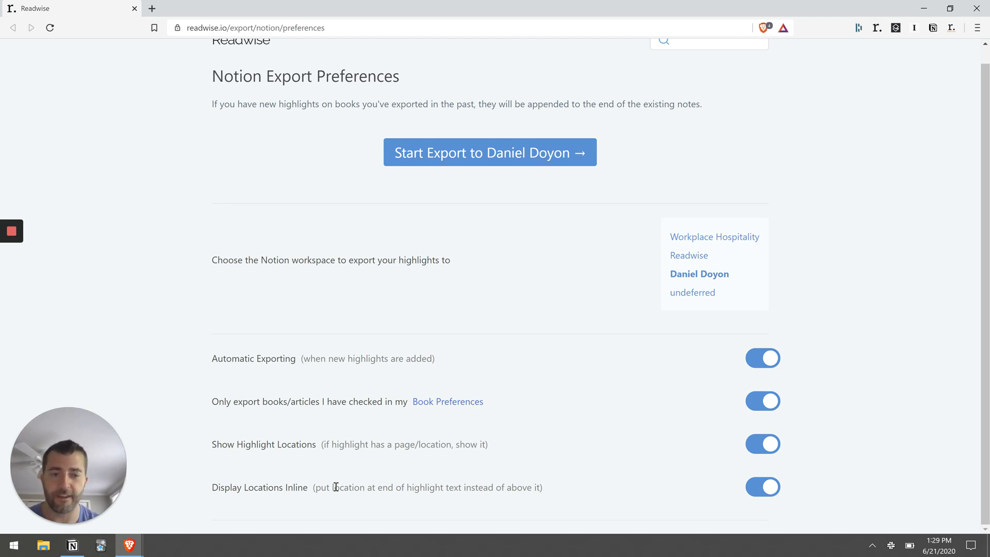
Step: Toggle Display Locations Inline off and back on in the Notion export preferences
click(777, 488)
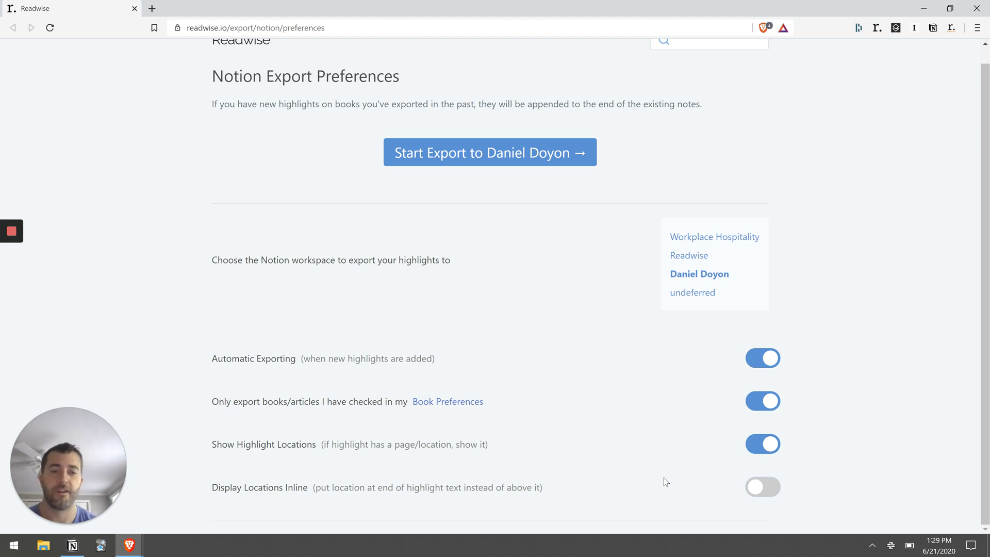
click(751, 487)
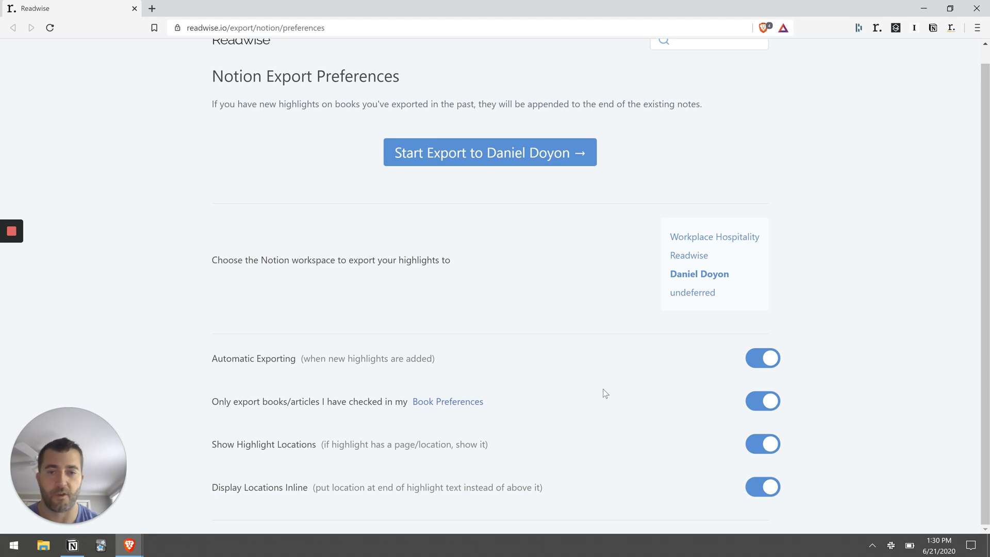
scroll(590, 299, up, 1)
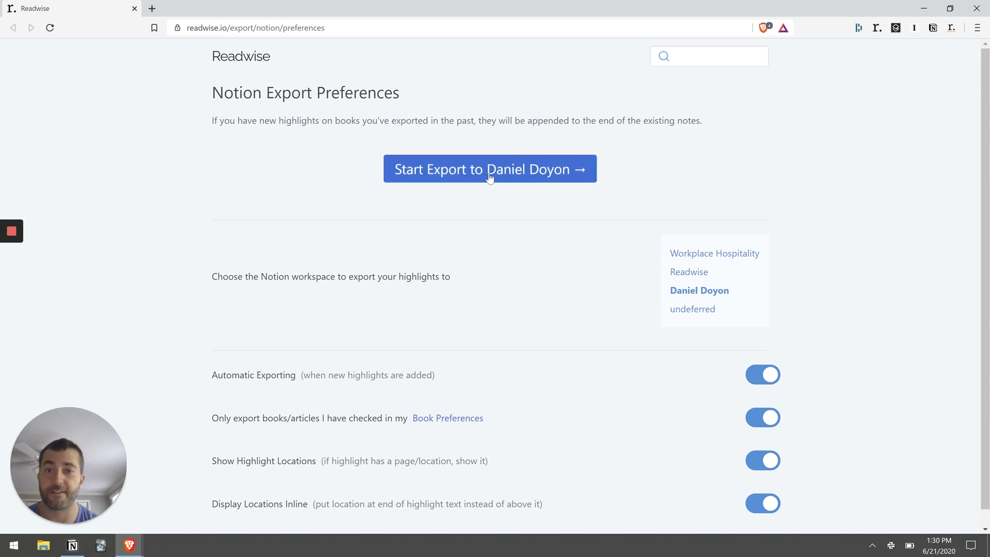
Step: Start the highlights export to Notion and switch to the Notion desktop app
click(489, 177)
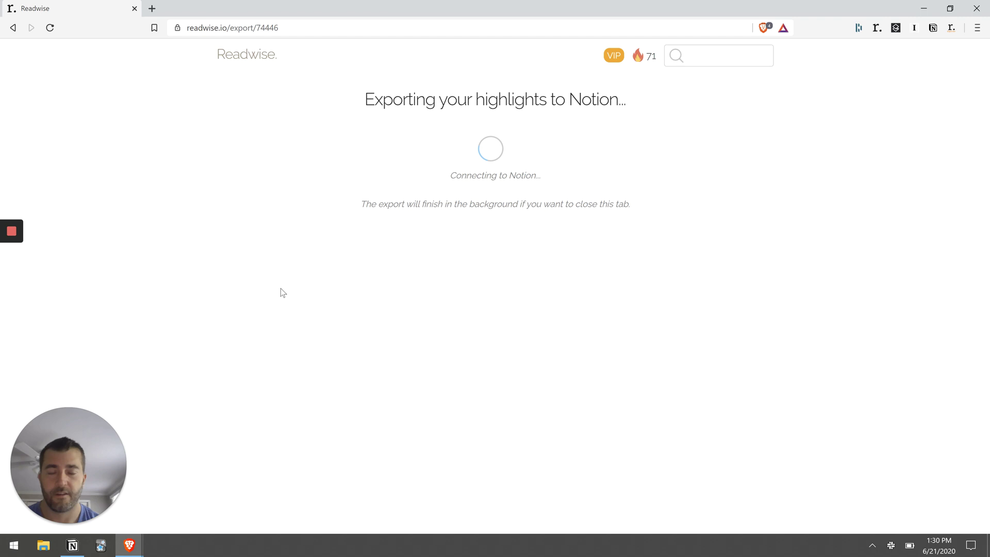
click(72, 546)
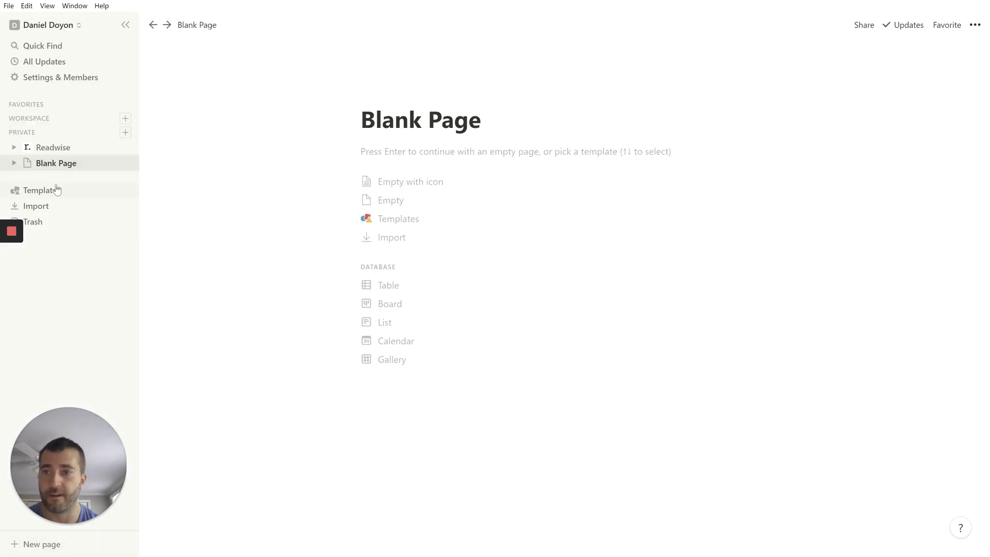
mouse_move(53, 147)
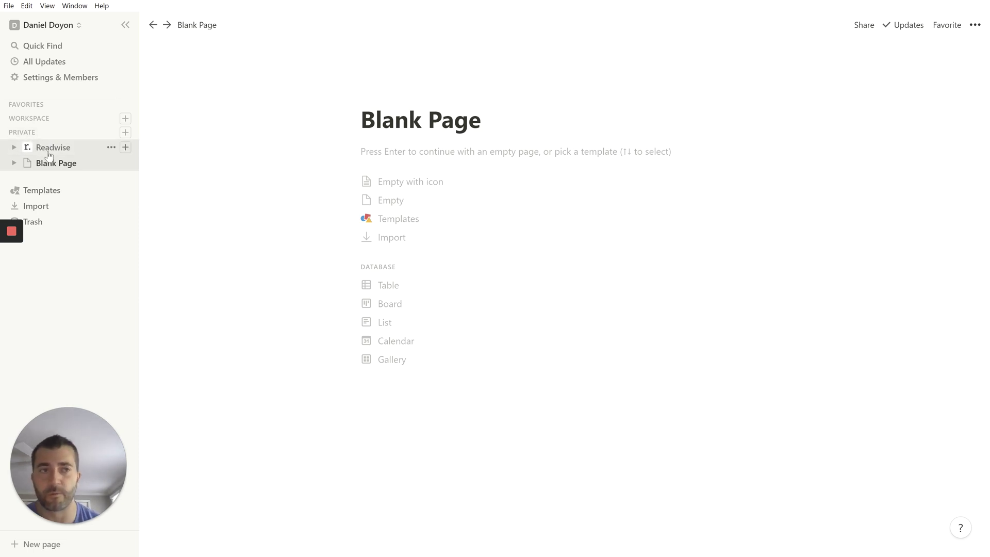
Step: Open the Readwise page from the Private section of the Notion sidebar
click(48, 151)
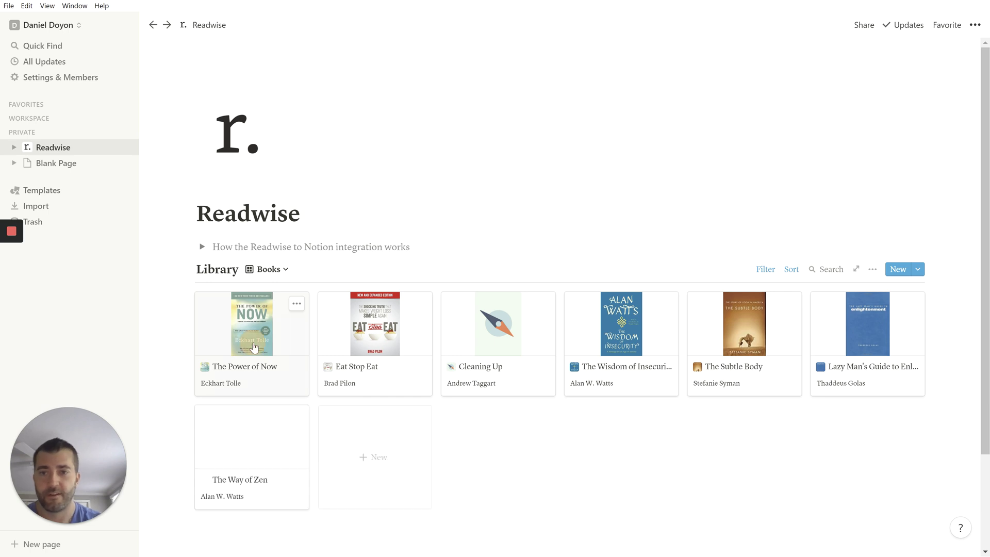
Step: Open The Power of Now card from the Books gallery to view its synced details
click(253, 348)
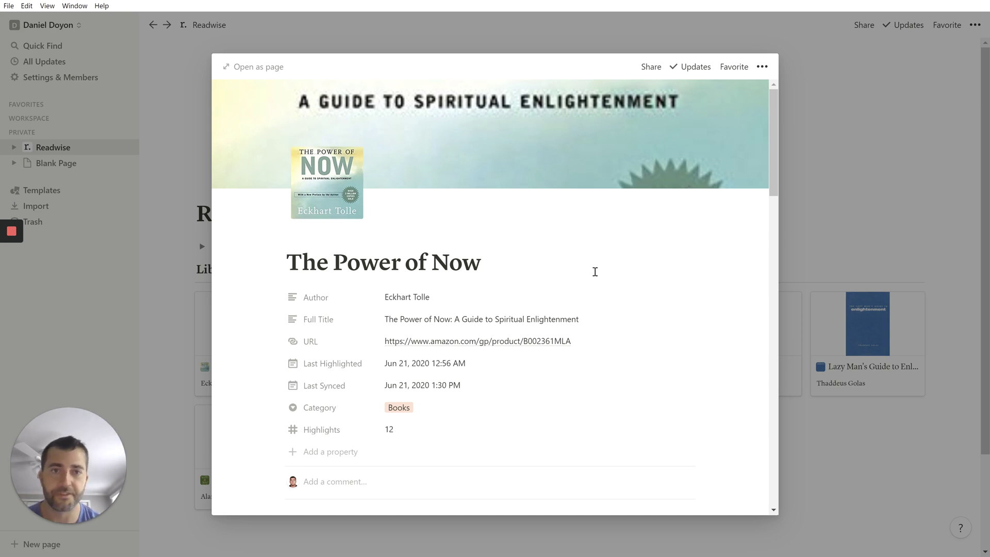
scroll(561, 230, down, 1)
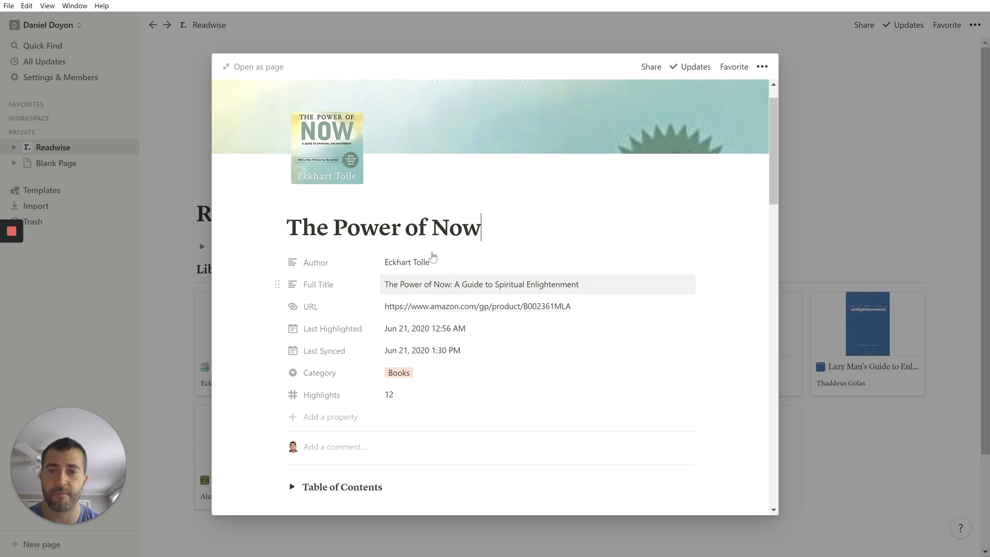
scroll(435, 260, down, 1)
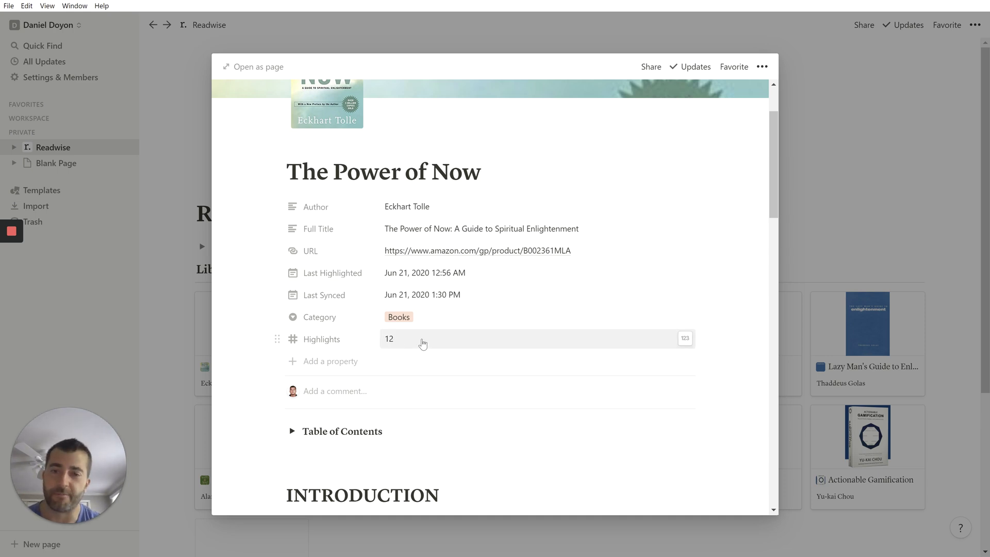
scroll(422, 344, down, 2)
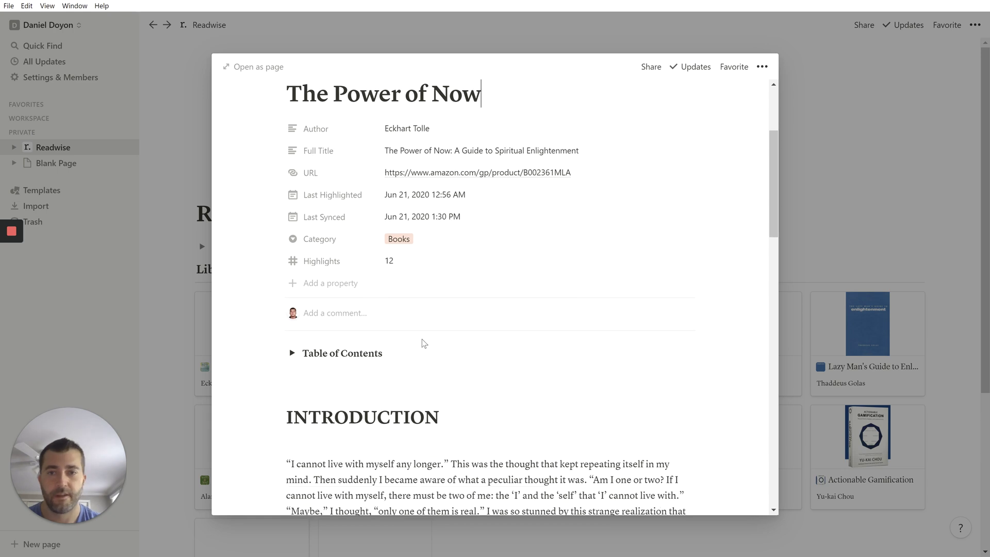
scroll(422, 344, down, 2)
scroll(423, 344, up, 3)
scroll(422, 344, down, 1)
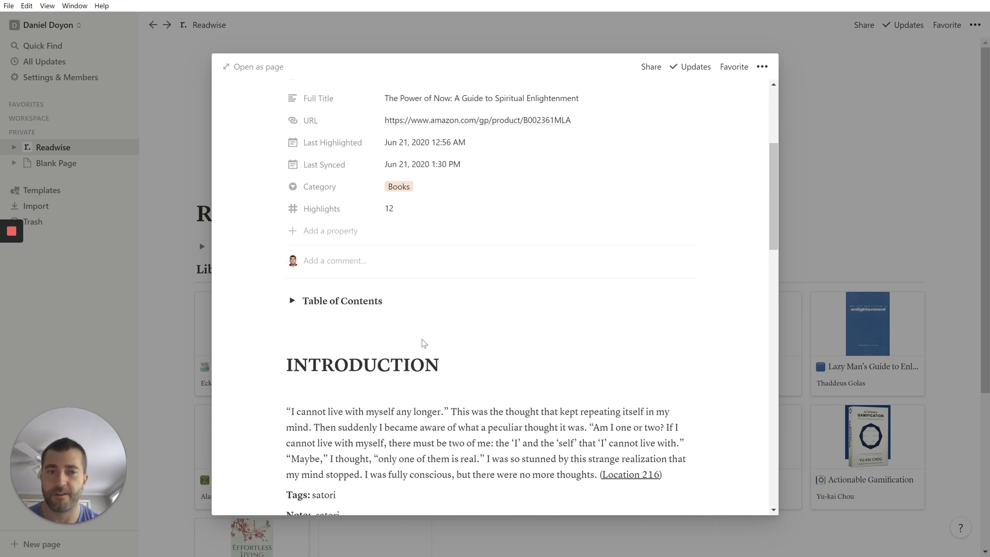
scroll(423, 344, down, 2)
scroll(422, 343, up, 2)
scroll(422, 344, down, 3)
scroll(422, 343, down, 3)
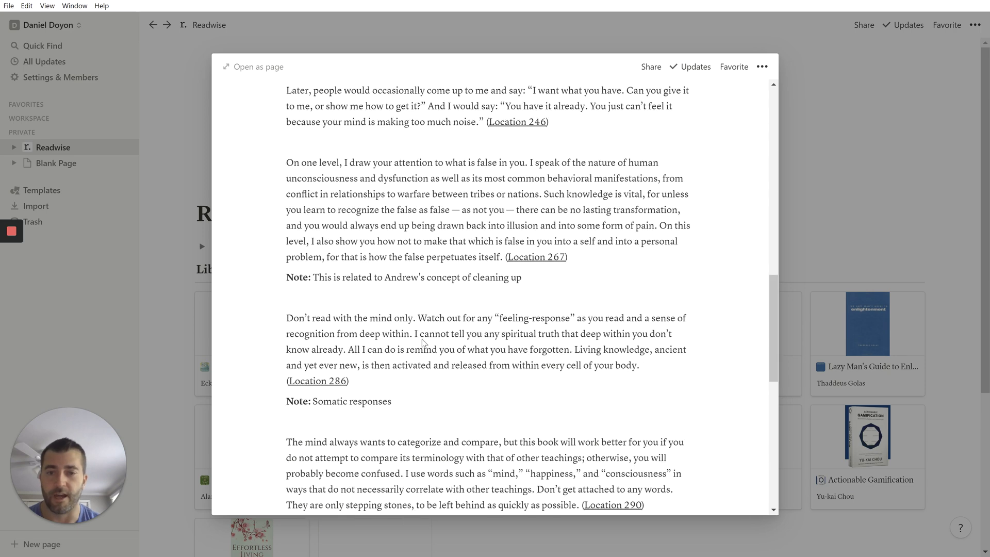
scroll(422, 343, down, 4)
scroll(422, 341, down, 1)
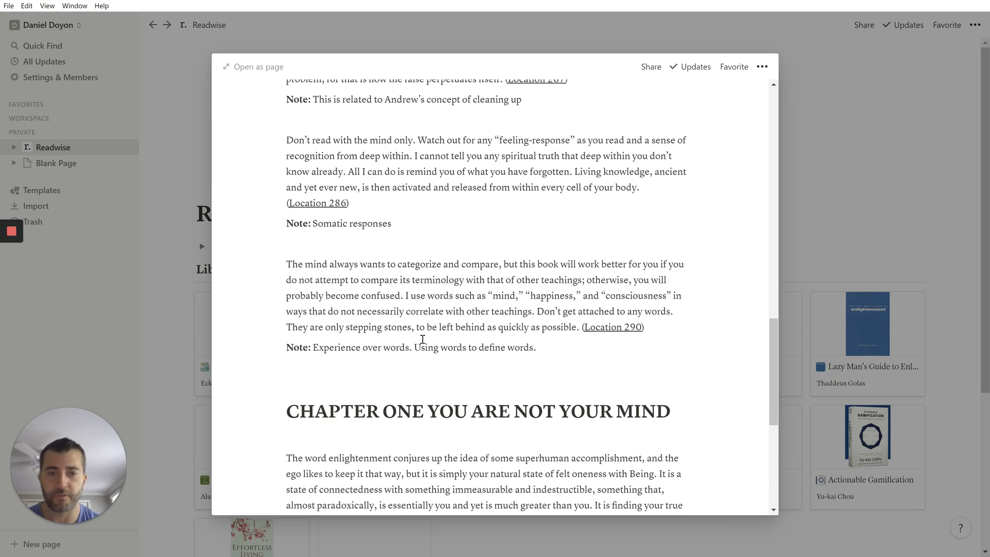
scroll(423, 339, down, 3)
scroll(423, 340, up, 1)
scroll(423, 342, up, 3)
scroll(423, 343, up, 3)
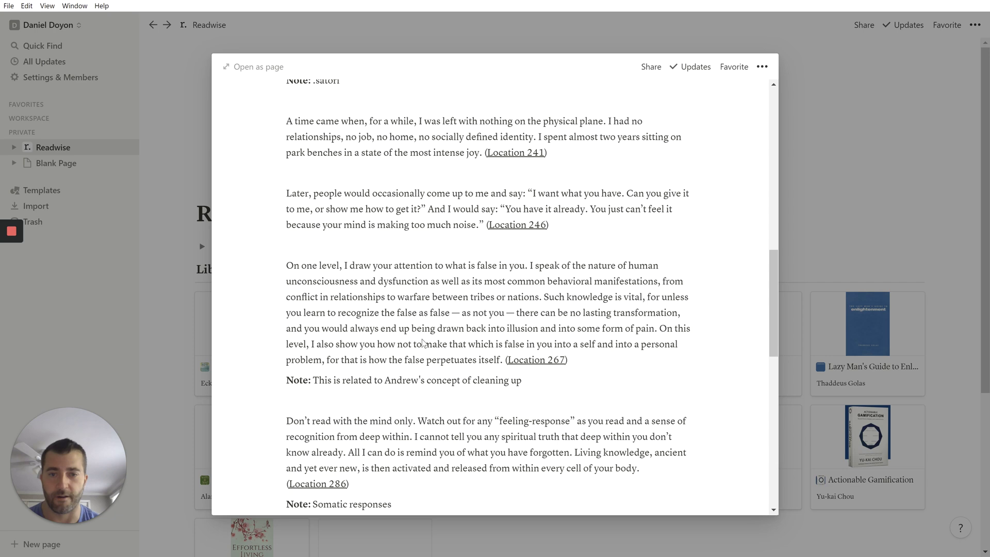
scroll(423, 344, up, 10)
scroll(423, 344, down, 5)
scroll(422, 344, down, 1)
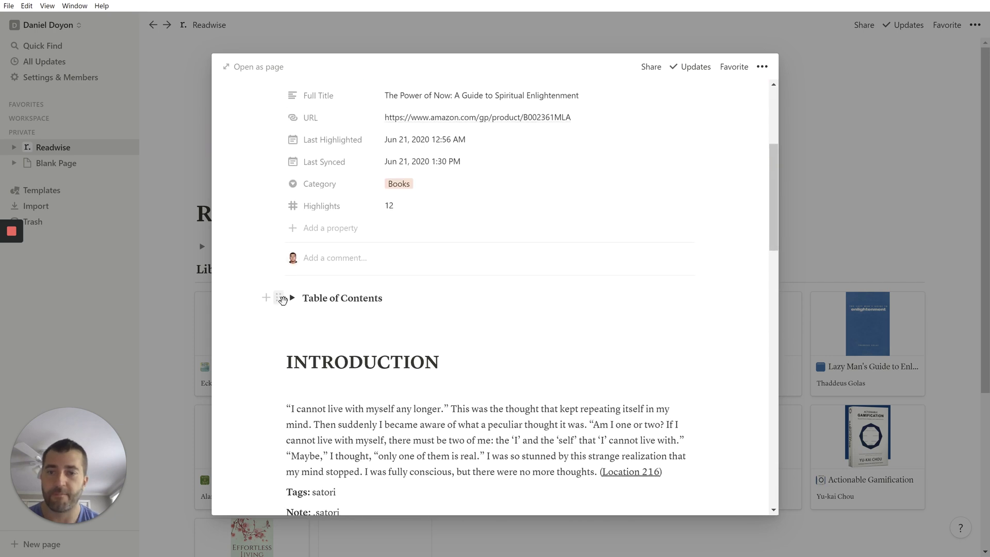
Step: Expand the book page's Table of Contents to see its links, then collapse it again
click(284, 299)
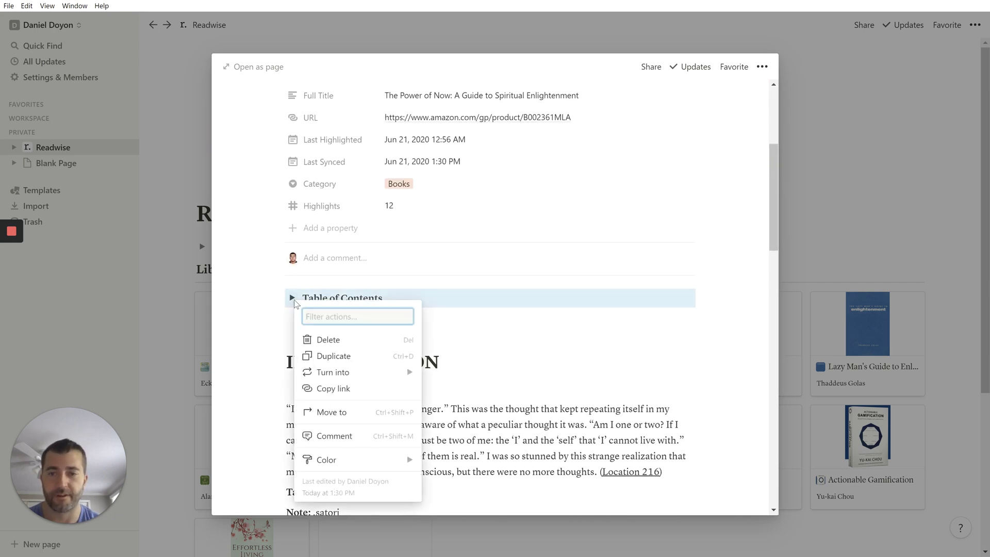
click(294, 300)
click(294, 302)
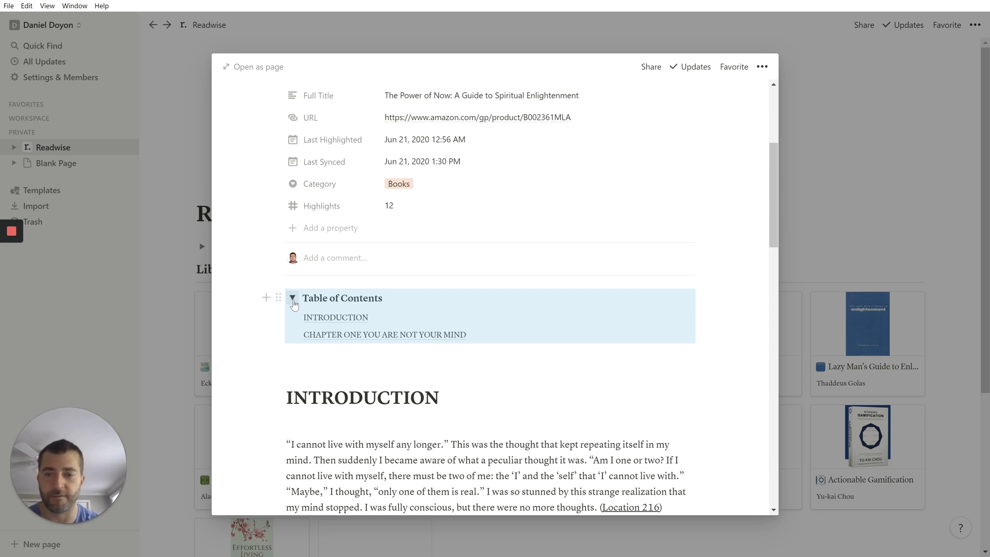
click(293, 300)
click(356, 364)
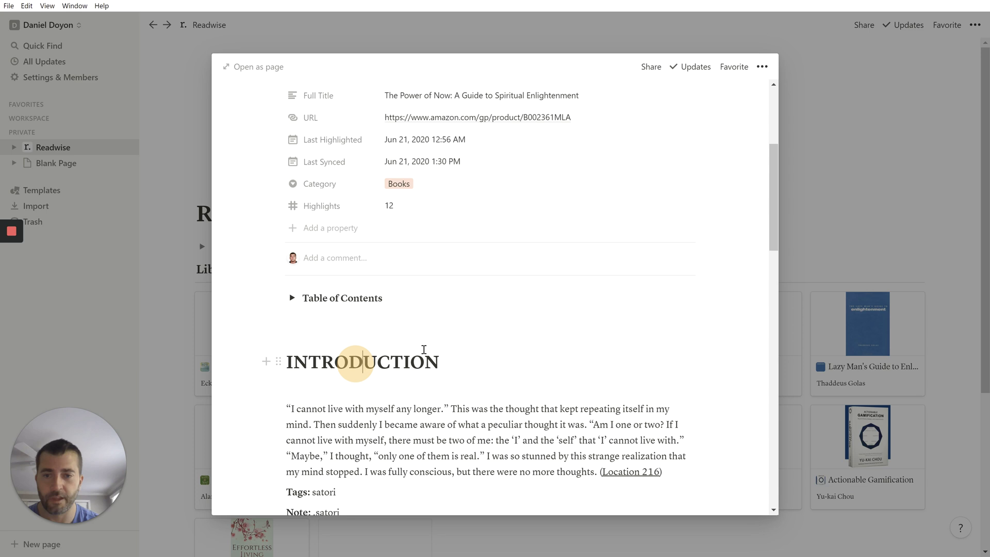
scroll(457, 348, down, 2)
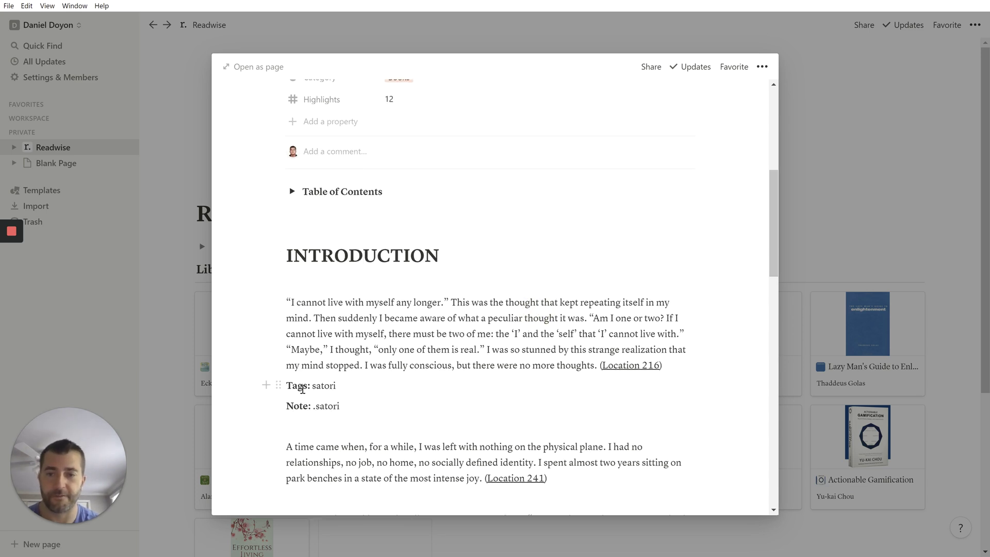
Step: Place the caret in the Introduction highlight's 'satori' tag and note fields
click(336, 408)
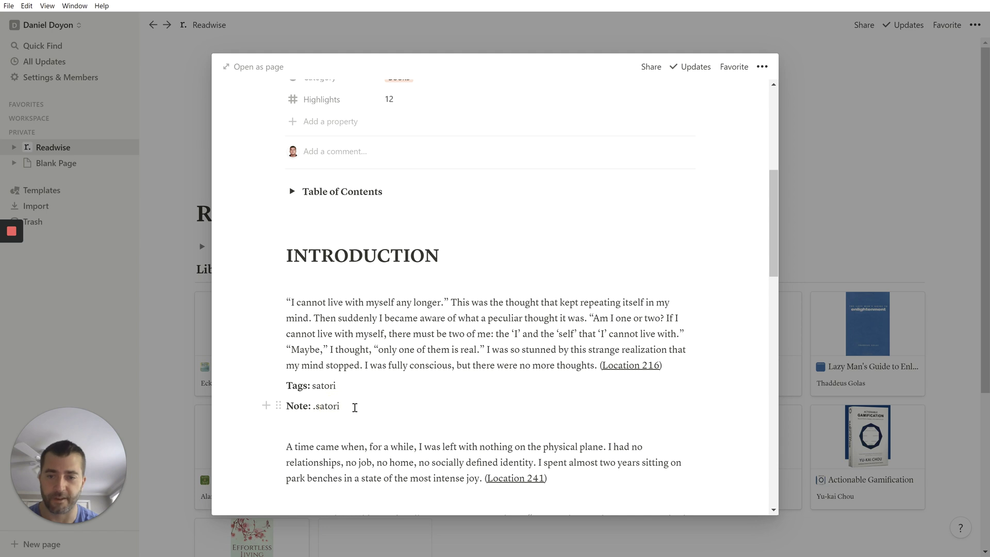
click(349, 408)
click(352, 387)
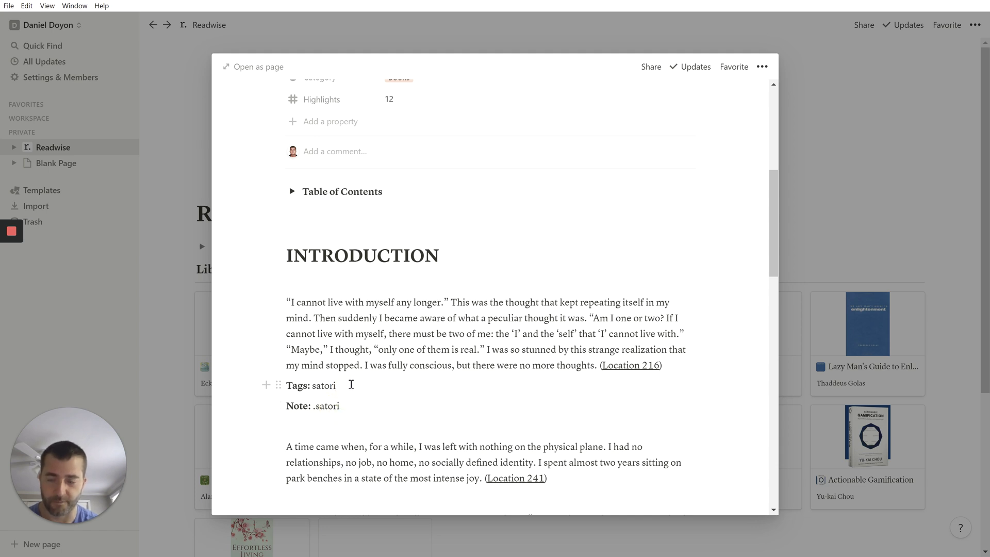
click(384, 415)
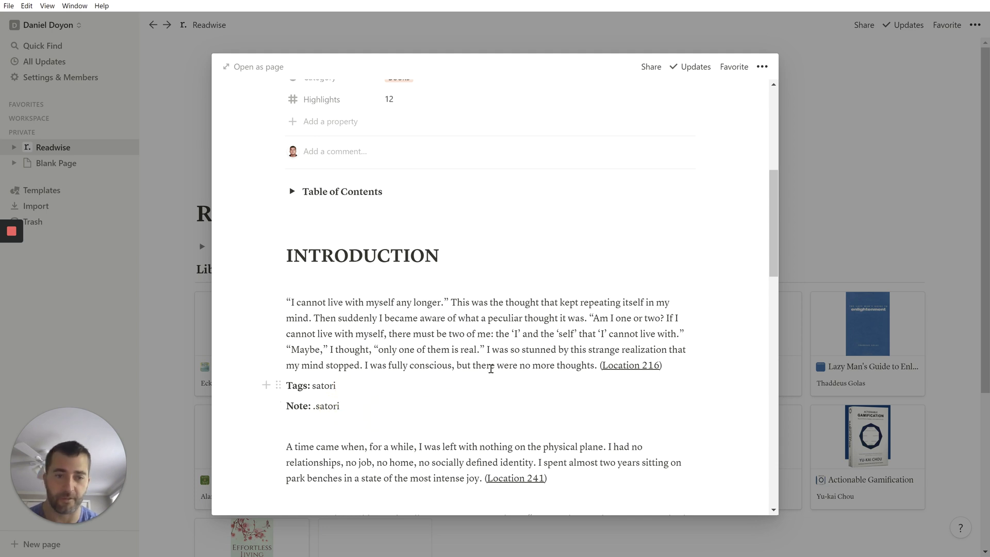
Step: Follow the Location 216 link to open the passage in Kindle for PC, then return to Notion
click(559, 348)
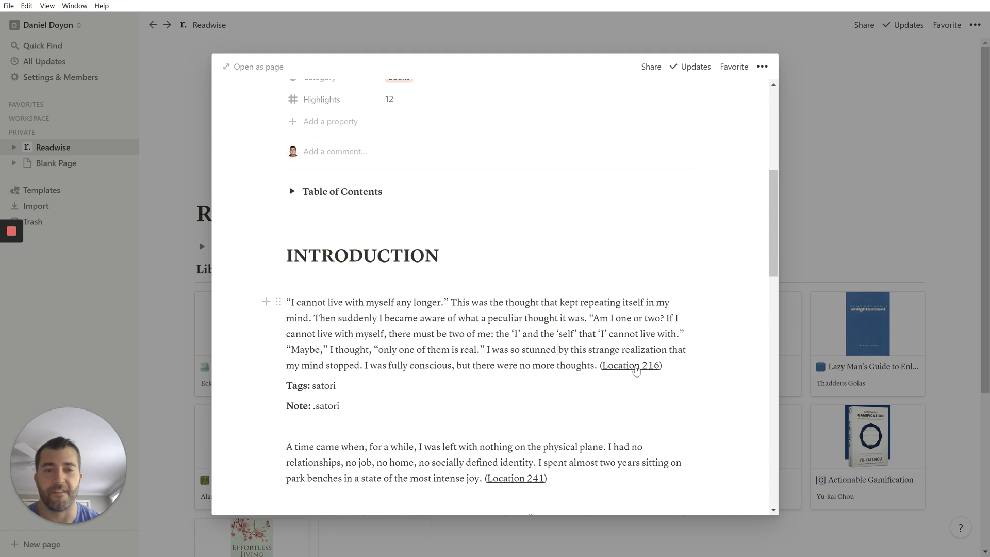
click(634, 367)
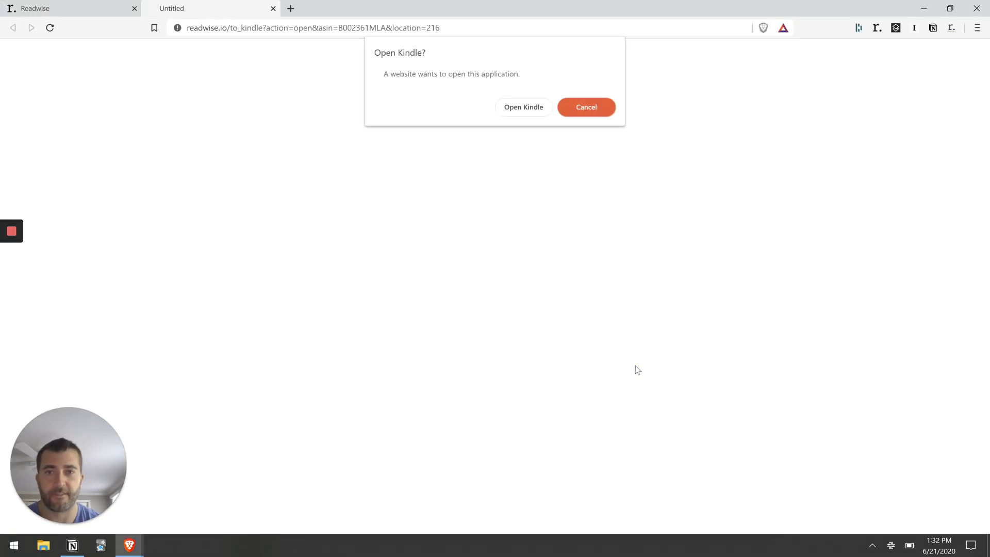
click(510, 113)
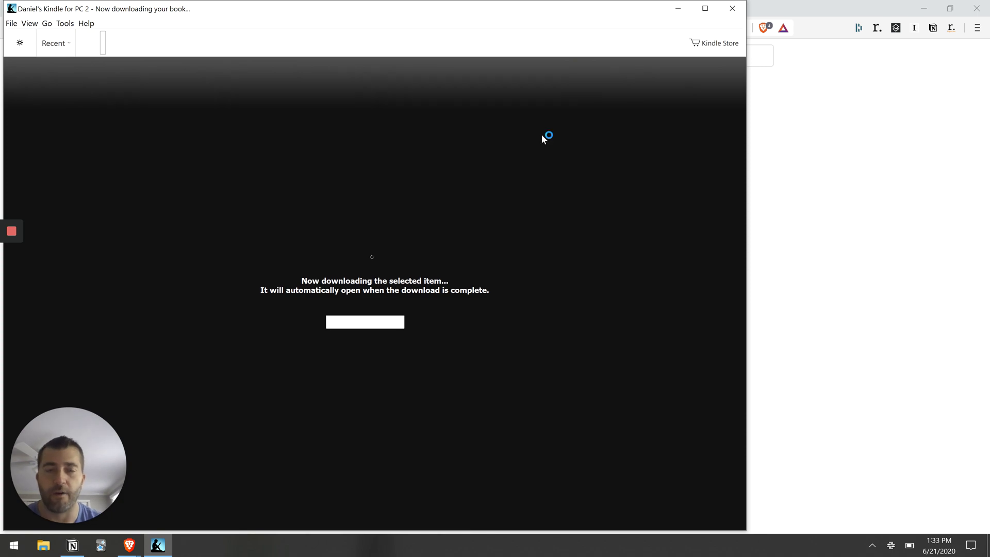
key(alt+Tab)
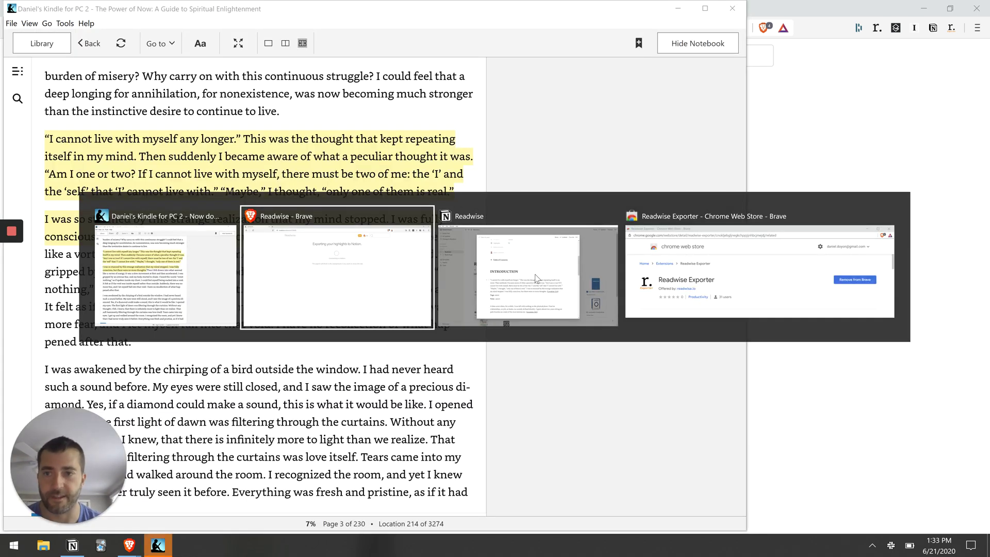
key(alt+Tab)
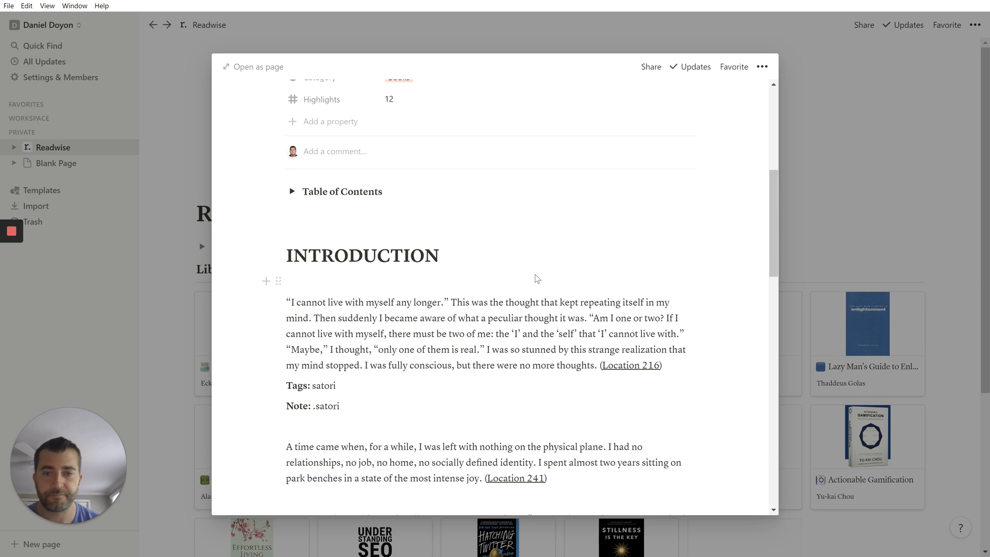
scroll(527, 409, down, 2)
scroll(527, 409, down, 2)
scroll(527, 409, down, 4)
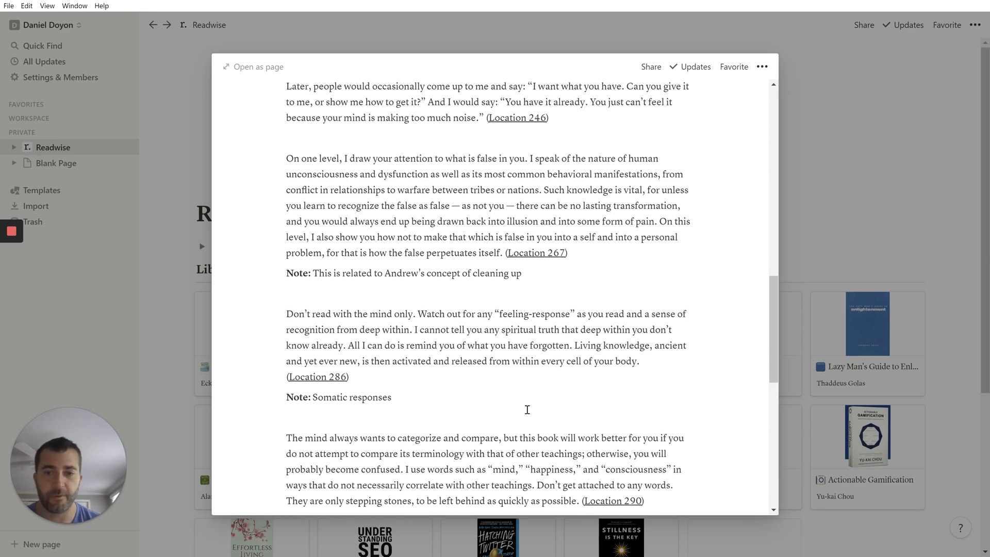
scroll(526, 409, down, 5)
scroll(527, 409, down, 3)
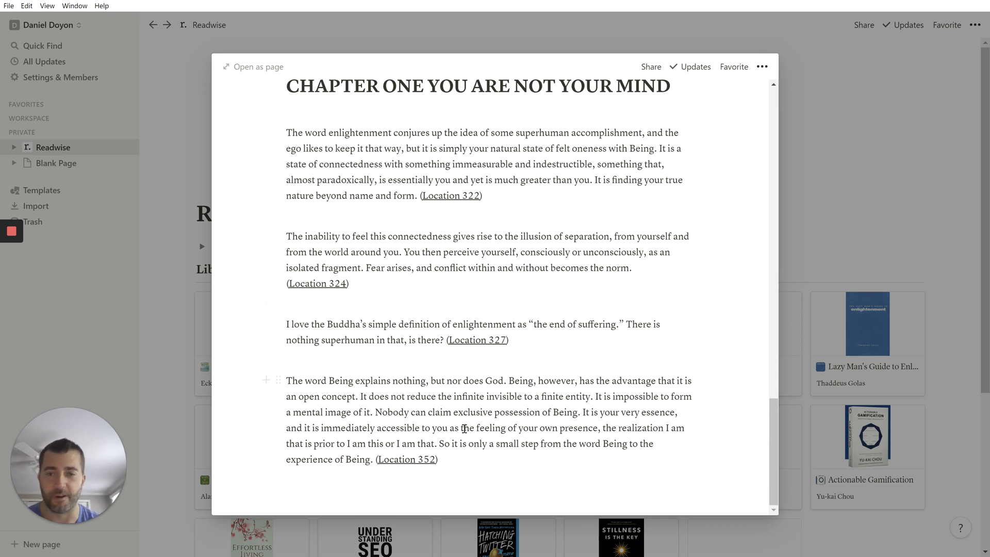
Step: Start an empty block below the Location 352 highlight for the note about new highlights
click(462, 495)
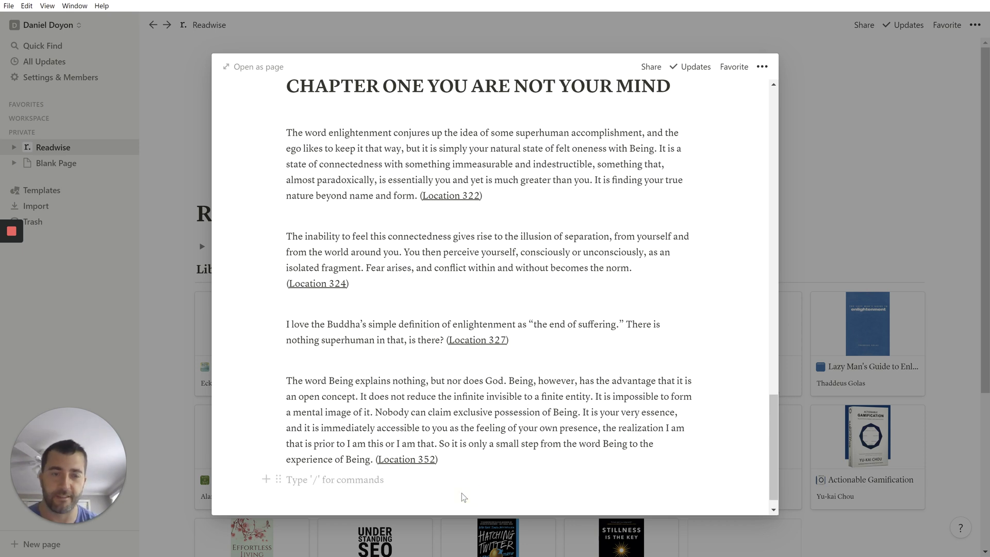
text(new hi)
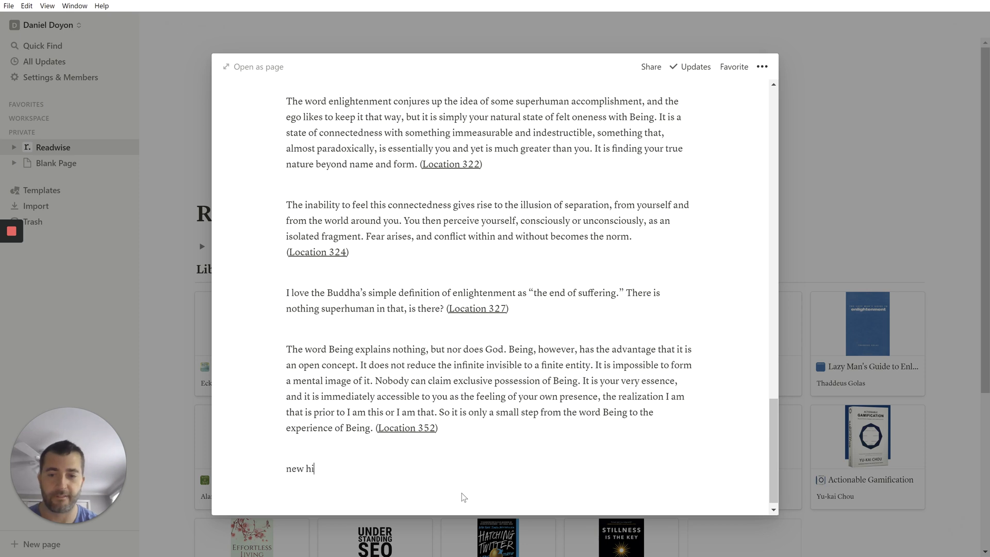
text(ghights)
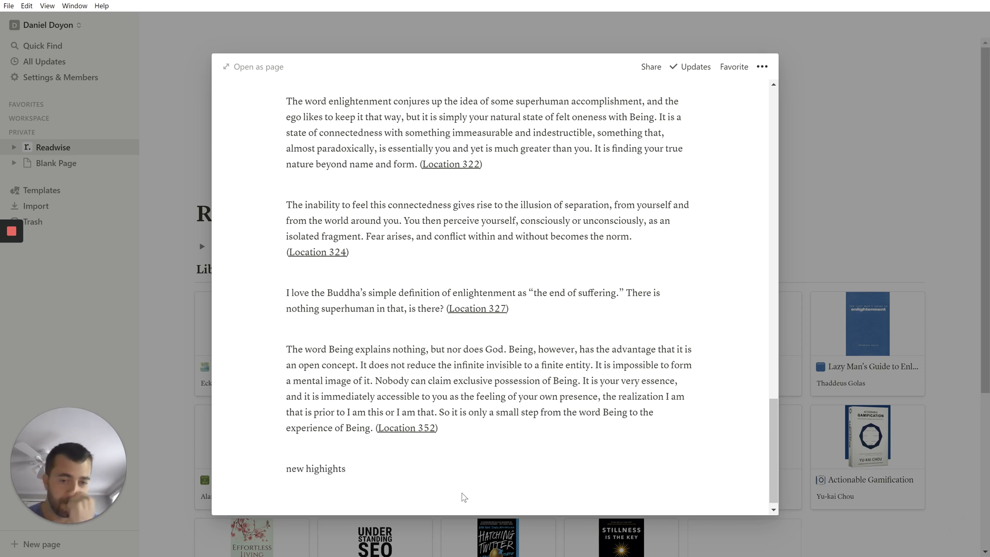
text( will be update)
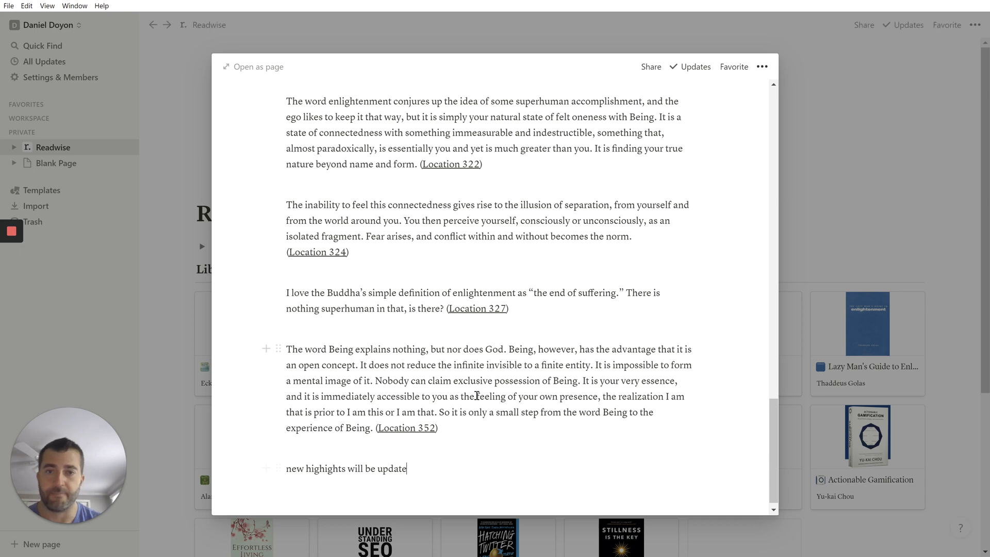
scroll(434, 387, up, 3)
Step: Convert the Location 322 passage under Chapter One into a quote block
triple_click(377, 254)
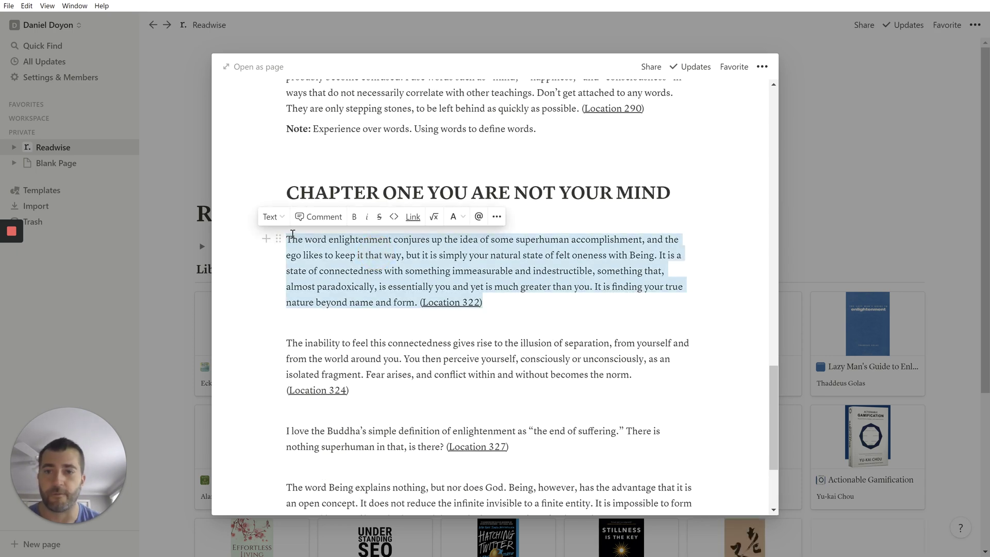
key(Left)
text(")
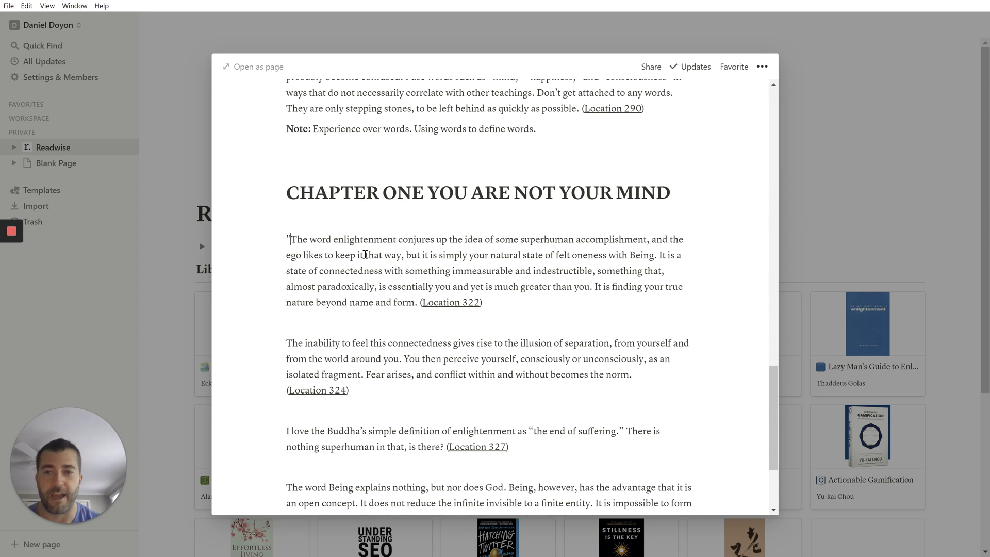
key(Down)
key(Down)
key(Down)
key(Down)
key(Return)
text(Write)
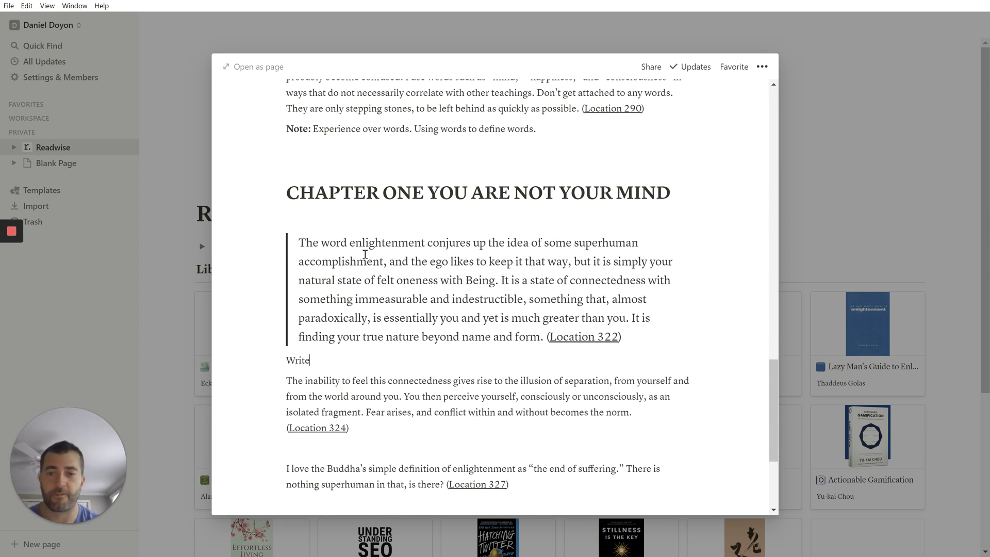
text( you rowd)
Step: Delete the draft test text typed in the new block after the quote
key(BackSpace)
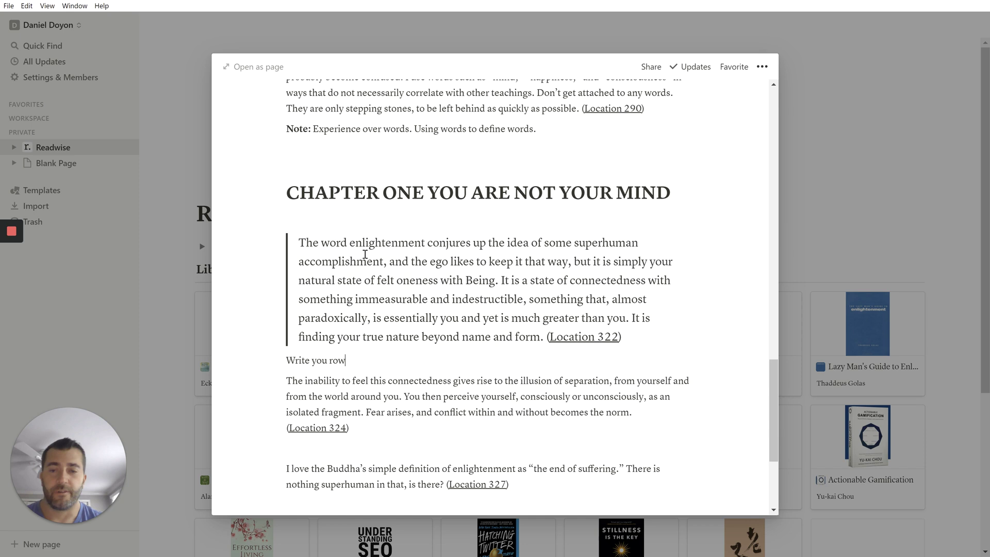
key(BackSpace)
key(BackSpace)
key(BackSpace)
text(r)
scroll(365, 255, down, 3)
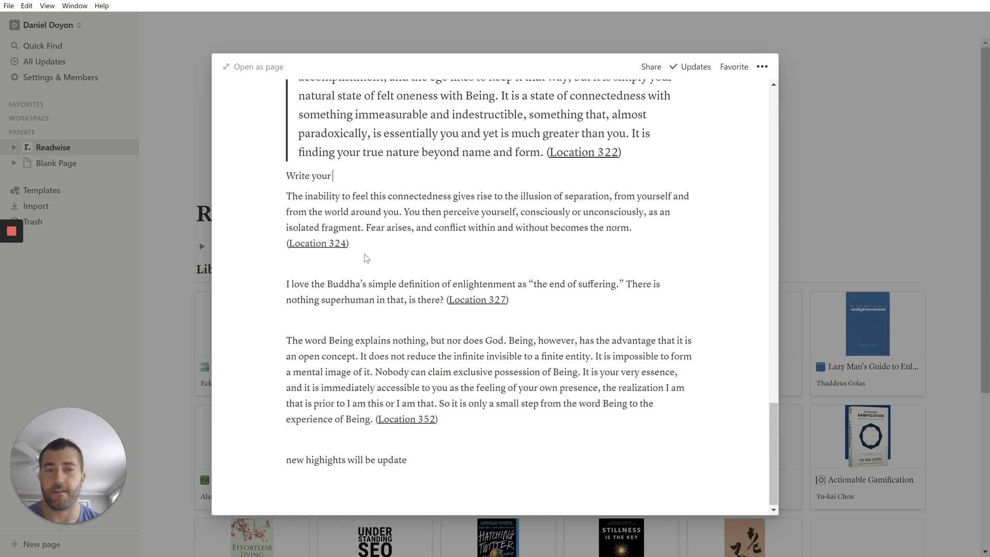
key(shift+Home)
key(BackSpace)
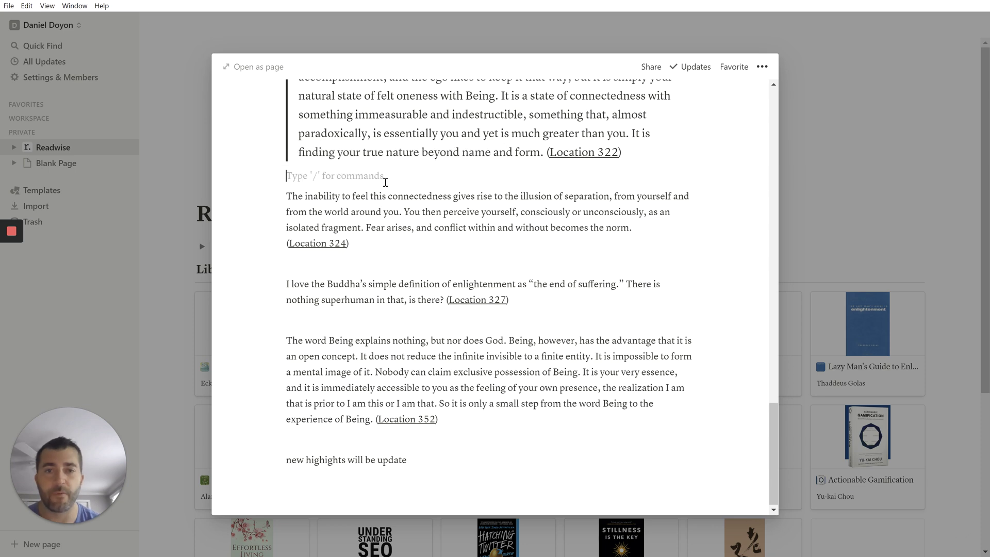
scroll(365, 257, up, 2)
Step: Convert the Location 322 quote block back into a plain paragraph
double_click(400, 227)
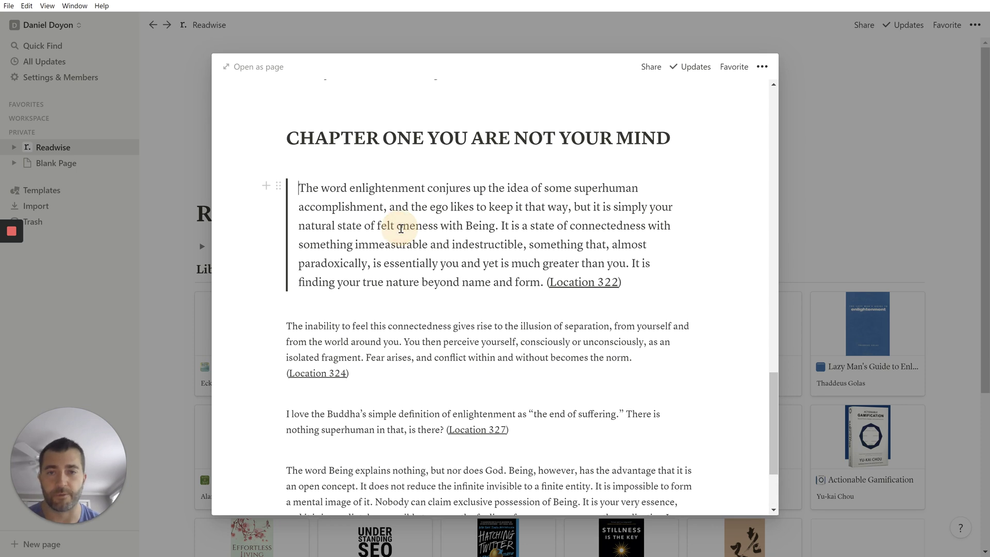
click(300, 190)
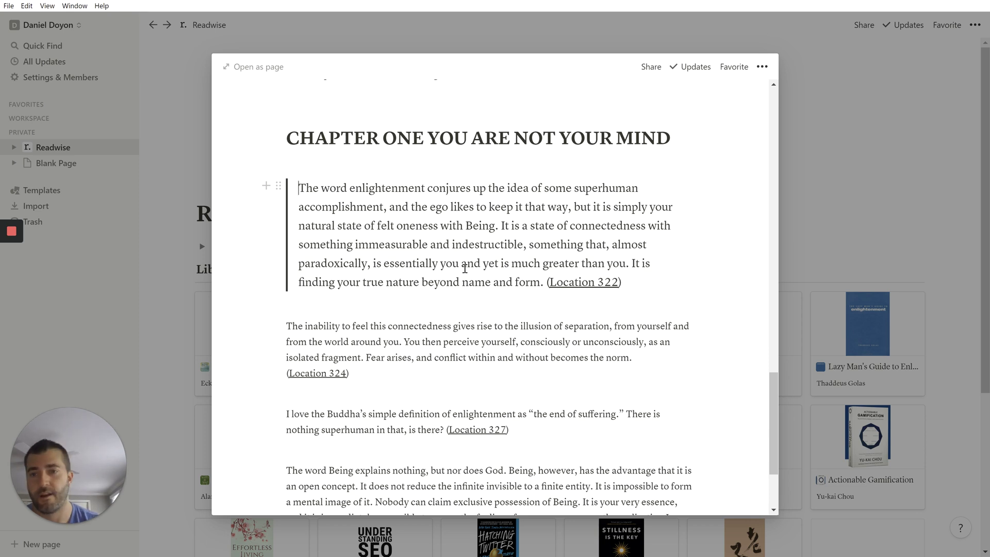
key(BackSpace)
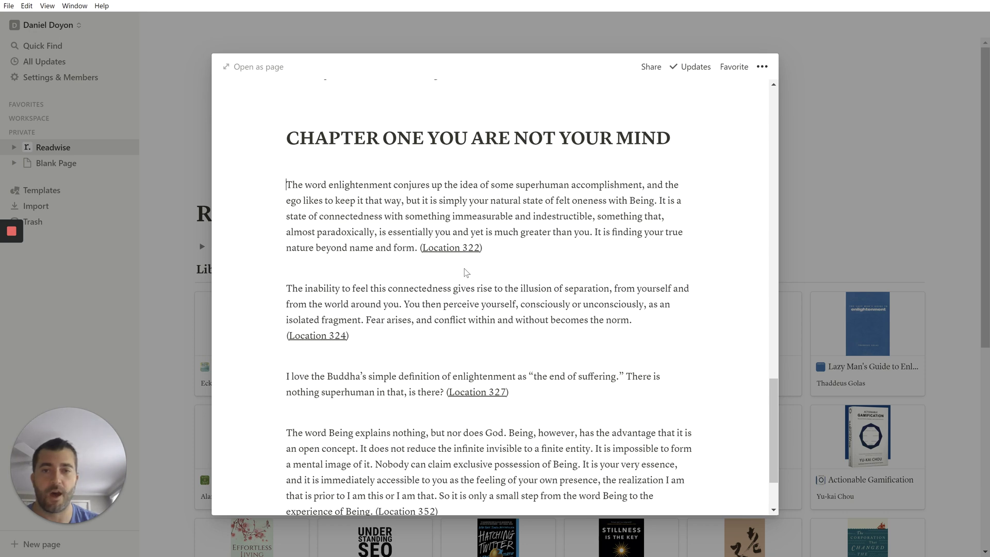
scroll(465, 272, down, 2)
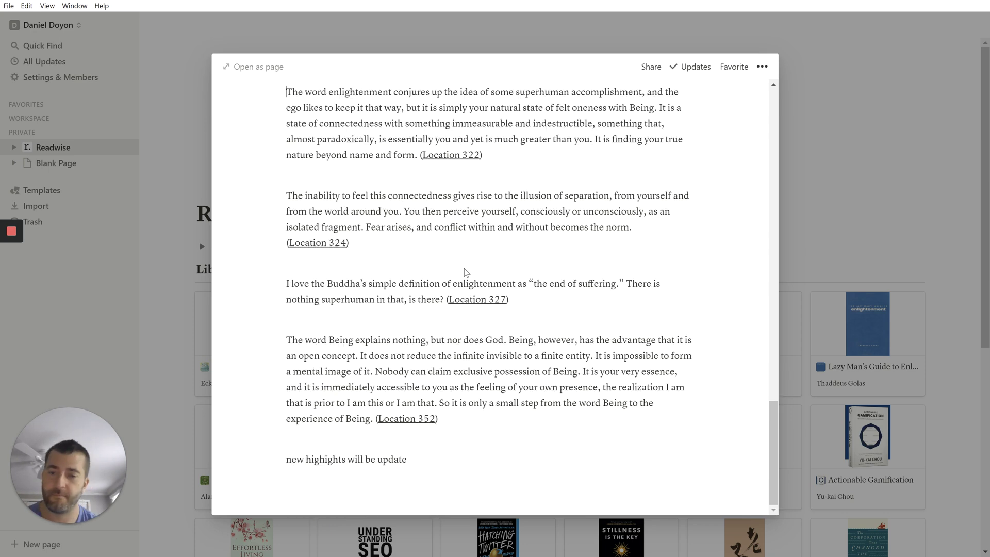
scroll(581, 261, up, 4)
Step: Close the book preview and list the Library's views: Books, Articles, Tweets and All
click(852, 202)
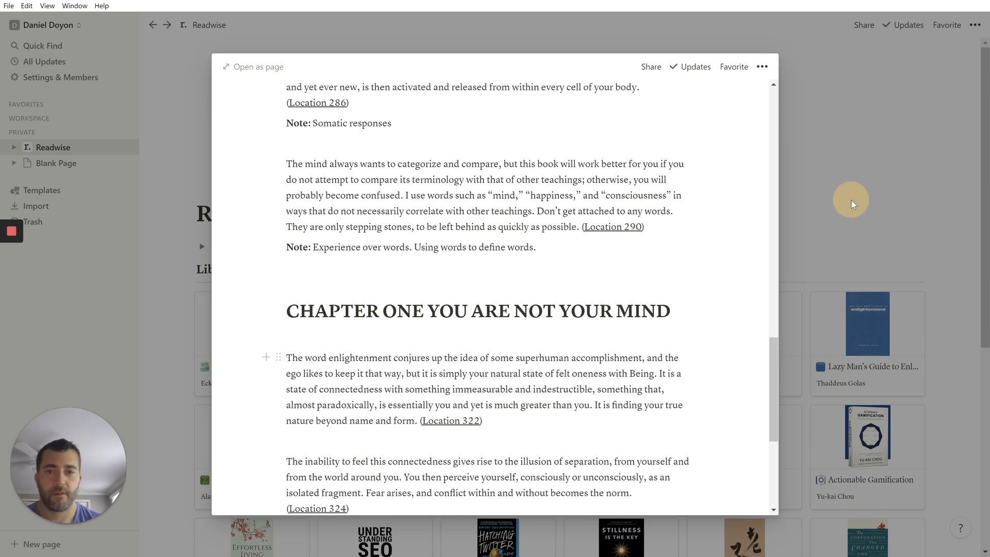
scroll(526, 225, down, 5)
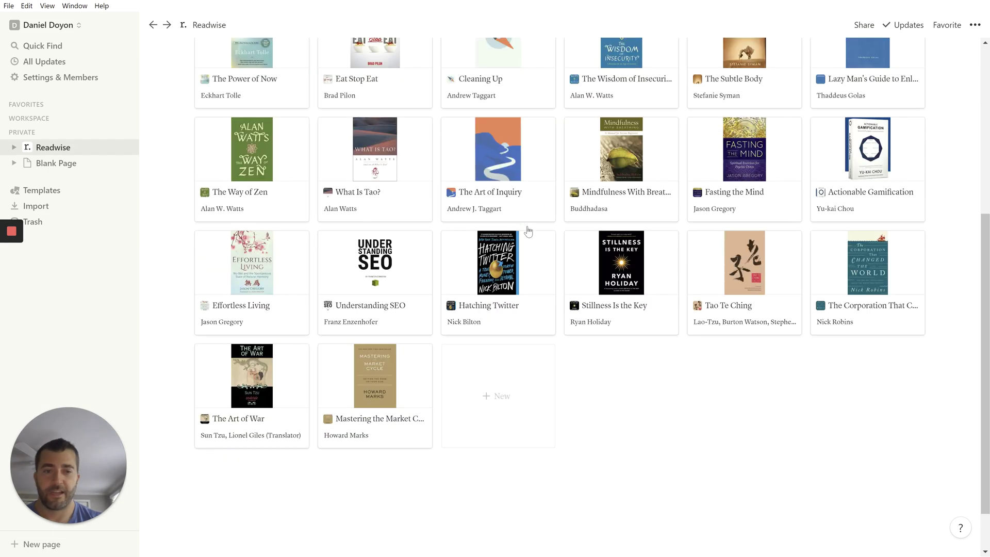
scroll(528, 231, up, 3)
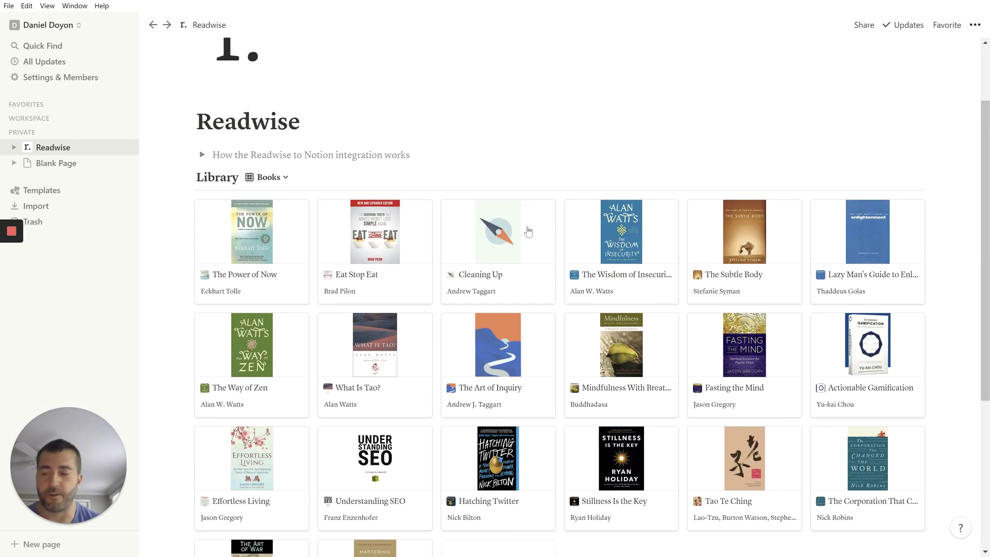
mouse_move(499, 232)
scroll(571, 313, down, 2)
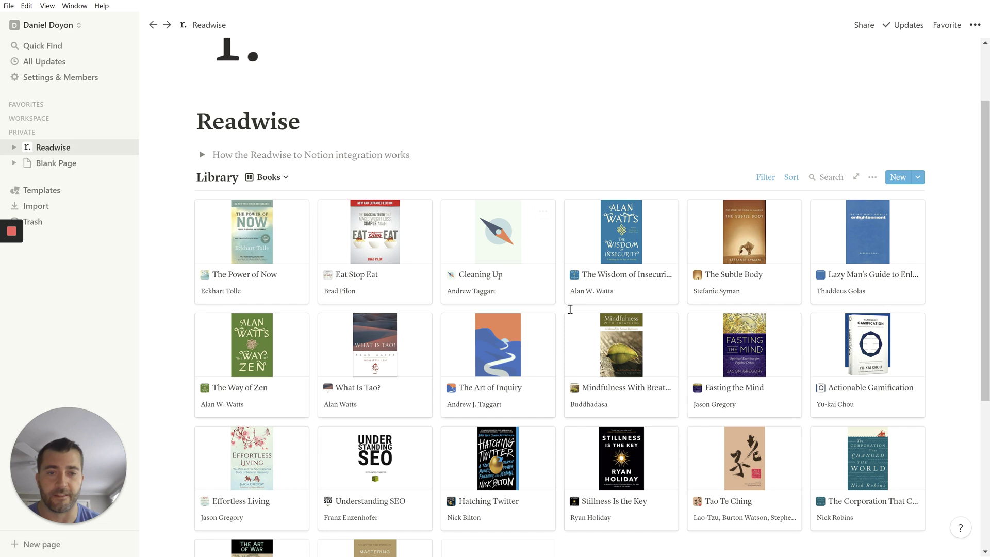
scroll(571, 314, up, 3)
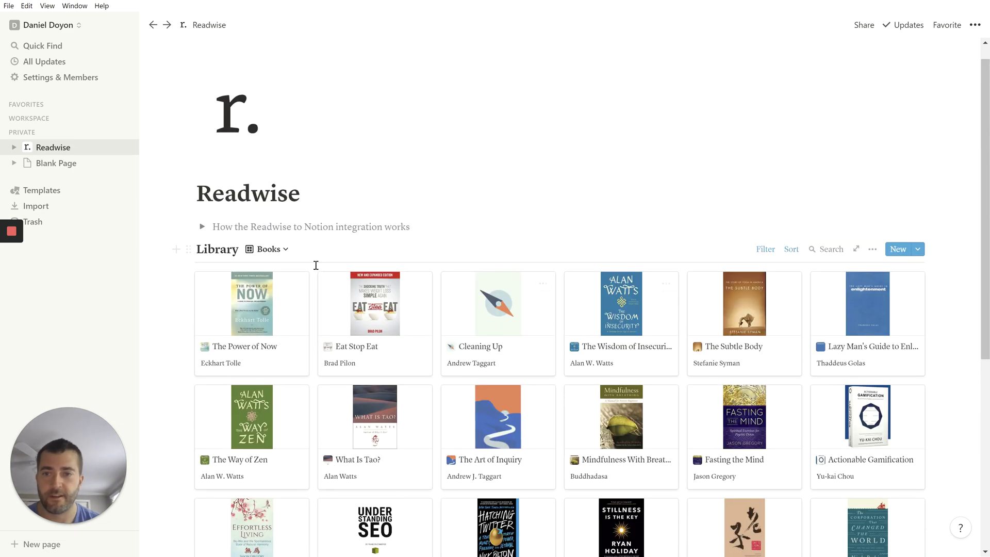
click(276, 253)
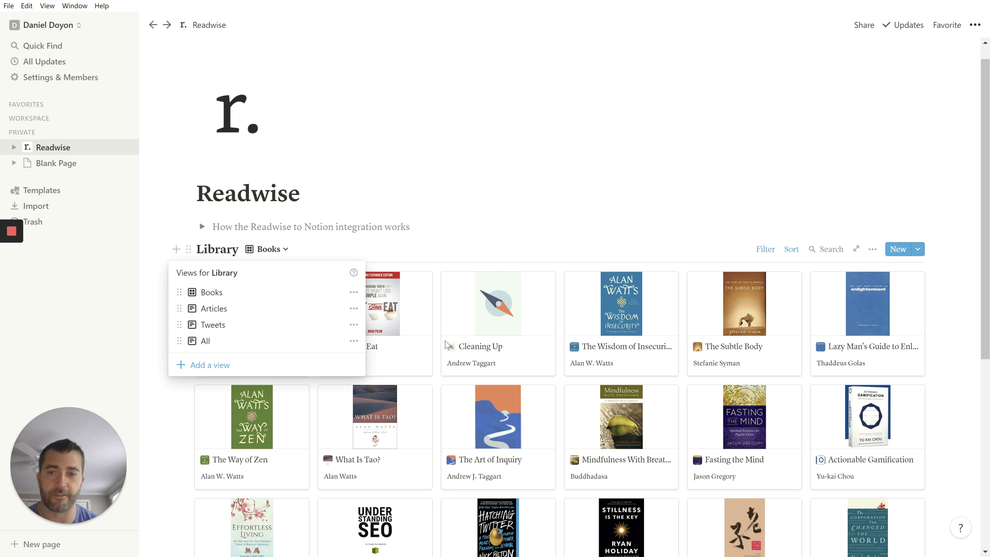
Step: Show the Readwise Library as the Articles list
click(240, 312)
click(290, 269)
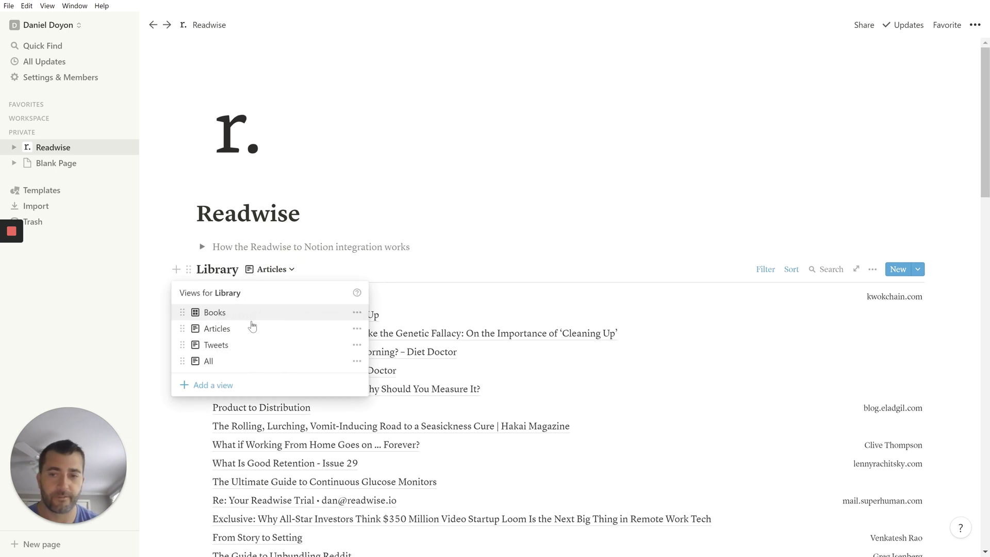
click(437, 225)
scroll(465, 382, down, 3)
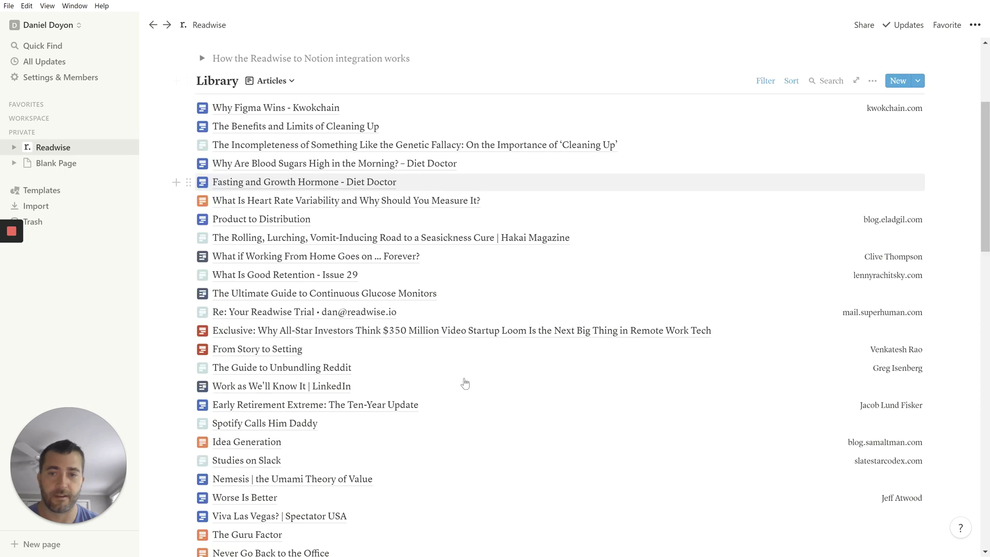
scroll(464, 382, down, 3)
scroll(465, 382, down, 1)
scroll(465, 383, up, 7)
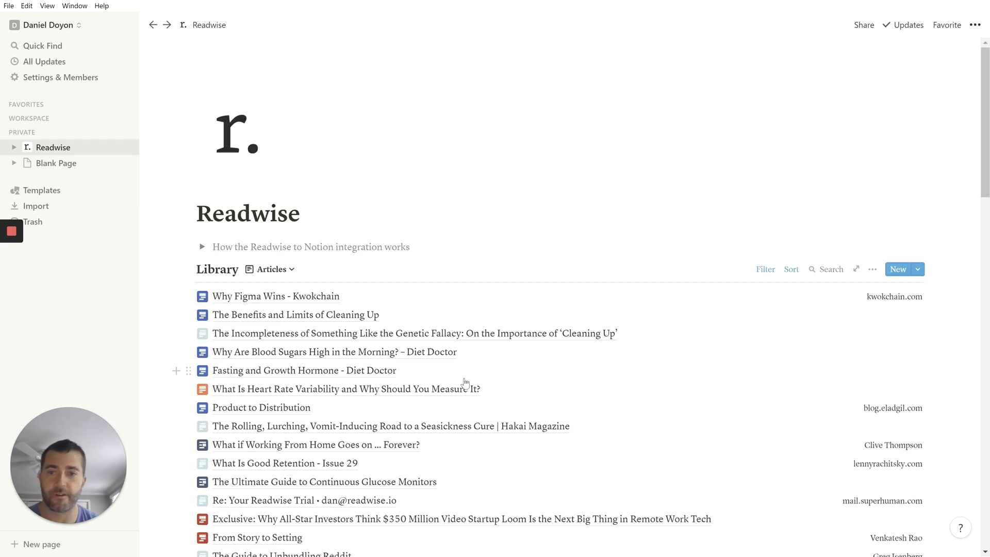
click(279, 269)
click(232, 345)
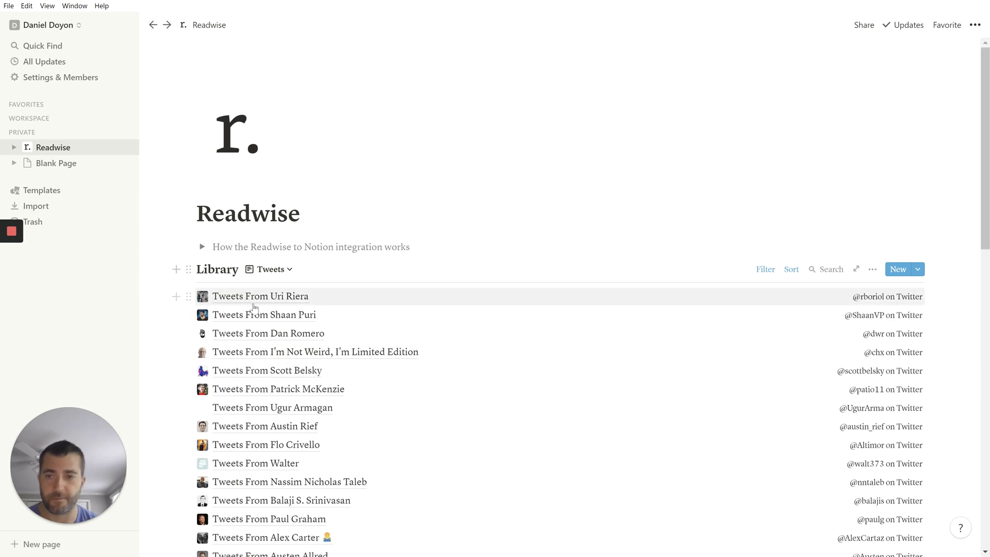
click(254, 306)
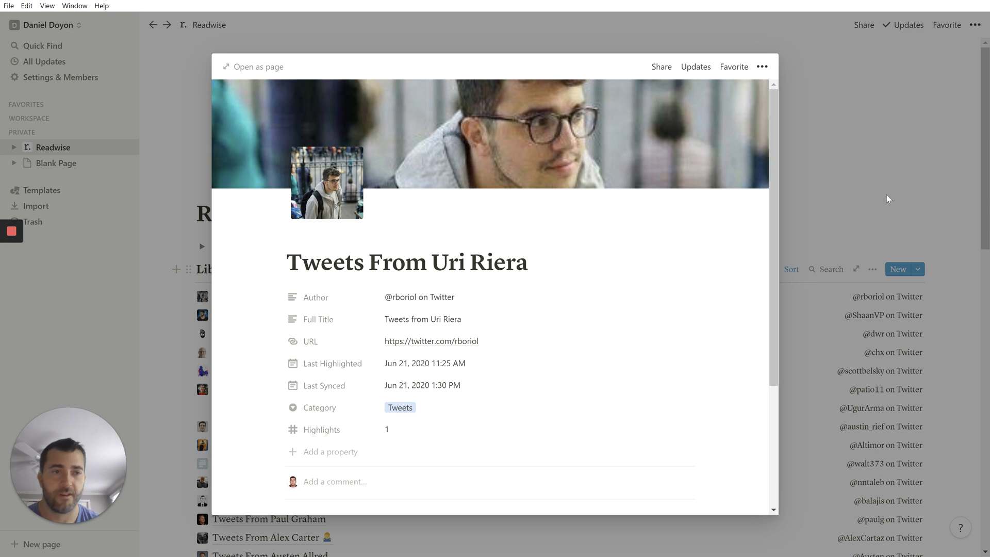
click(887, 198)
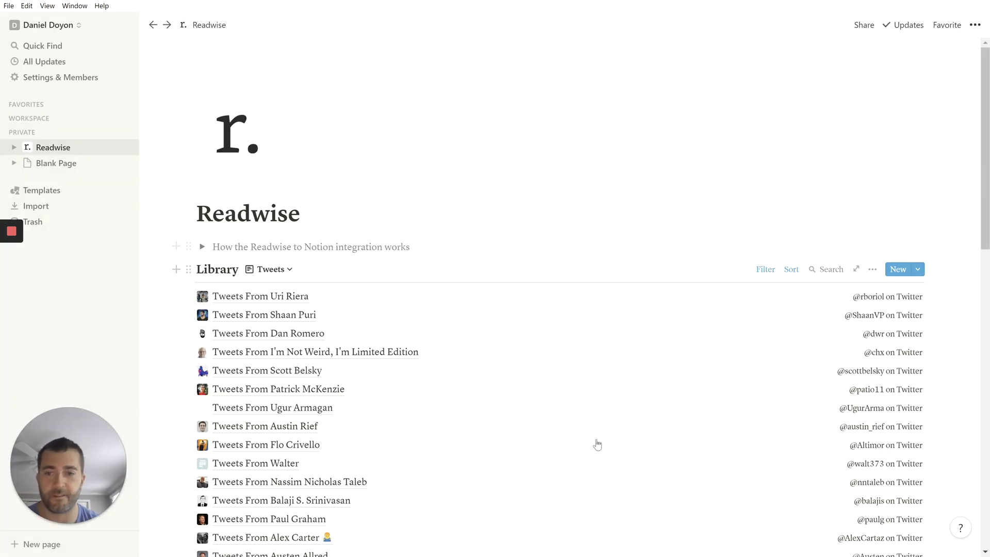
scroll(506, 401, down, 3)
scroll(507, 401, down, 2)
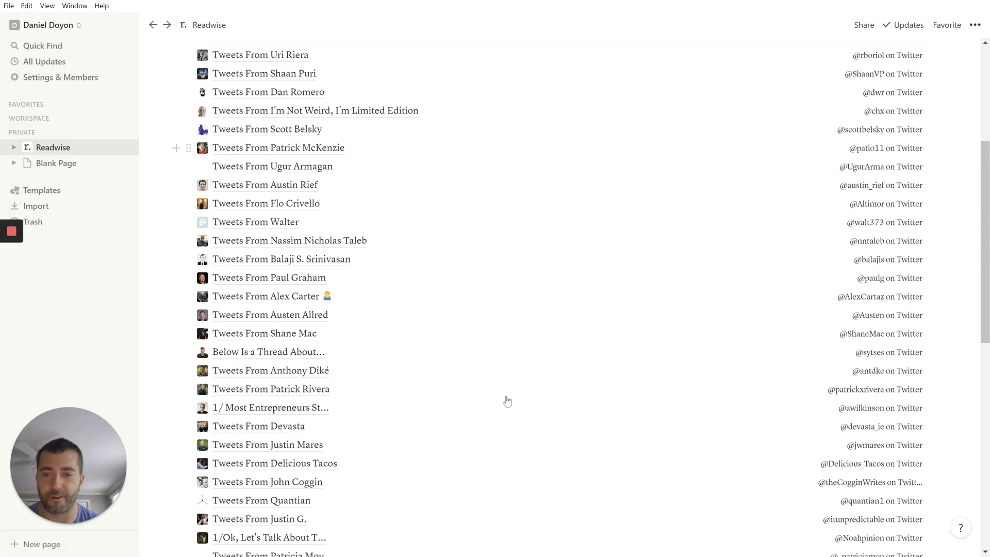
scroll(507, 400, down, 3)
scroll(507, 402, up, 5)
scroll(507, 401, up, 1)
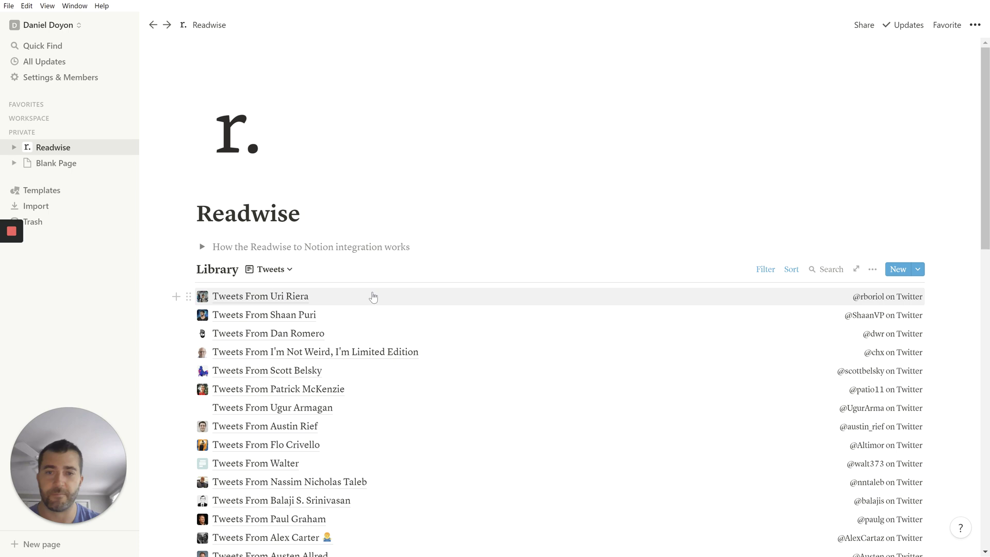
click(202, 247)
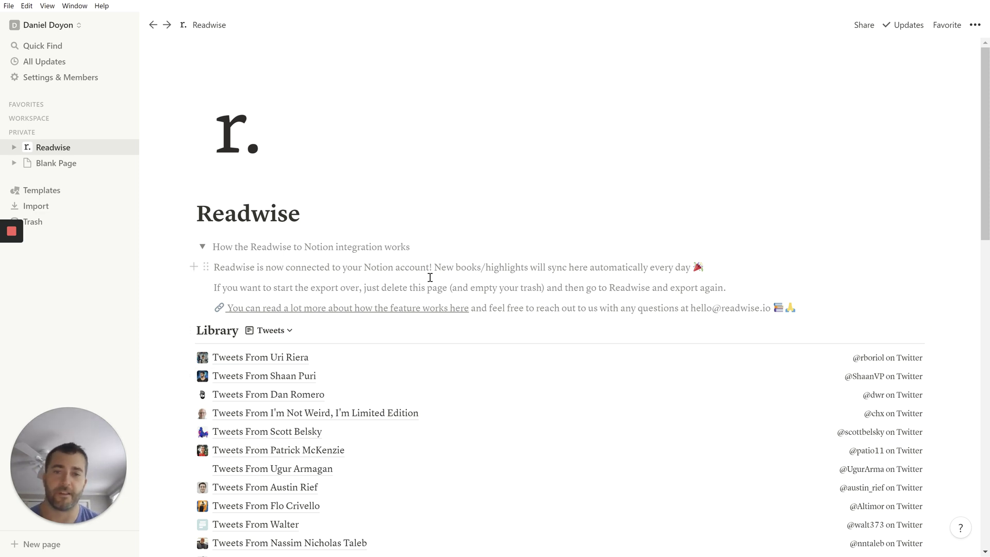
click(202, 247)
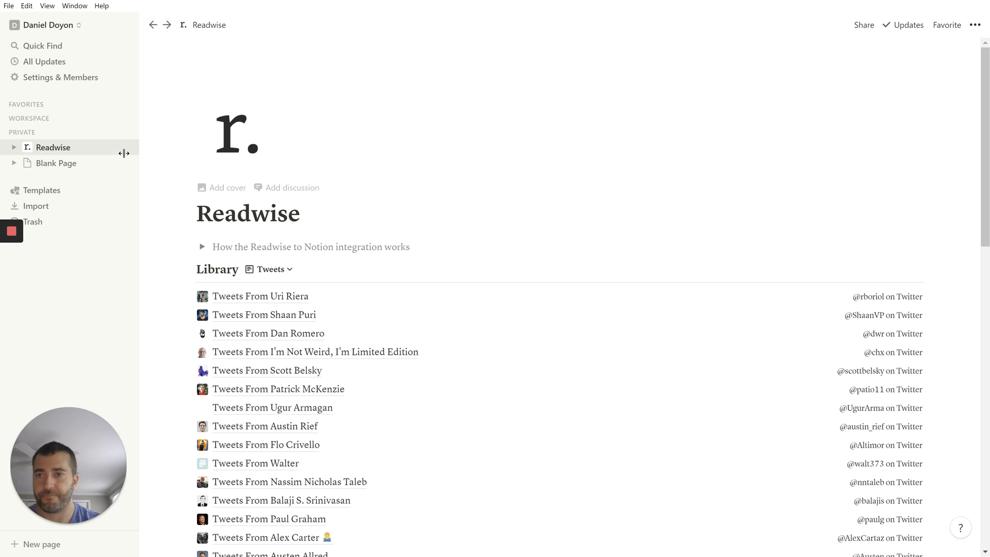
mouse_move(70, 148)
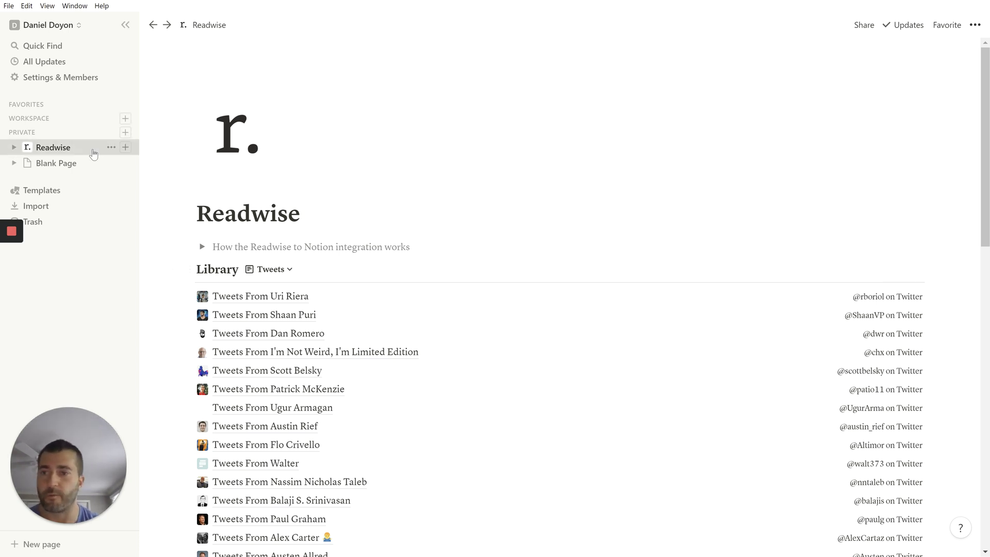
Step: Expand and collapse Readwise in the sidebar, briefly selecting 'integration' in the explainer
click(14, 148)
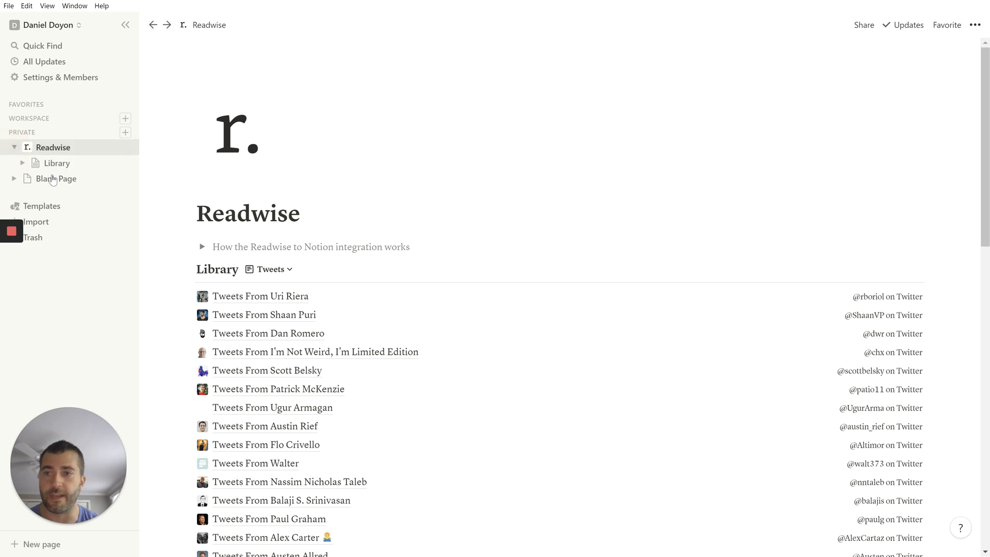
click(14, 147)
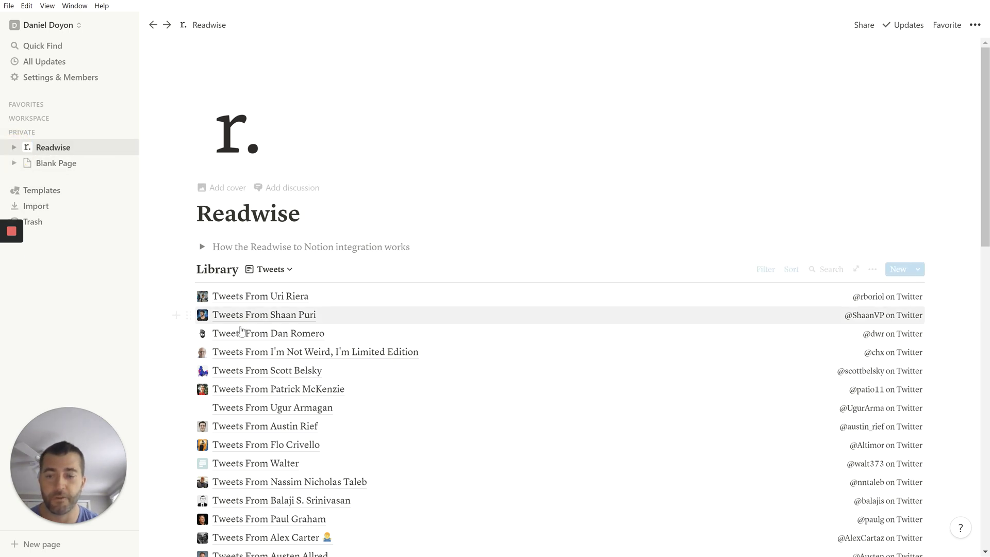
scroll(241, 331, down, 2)
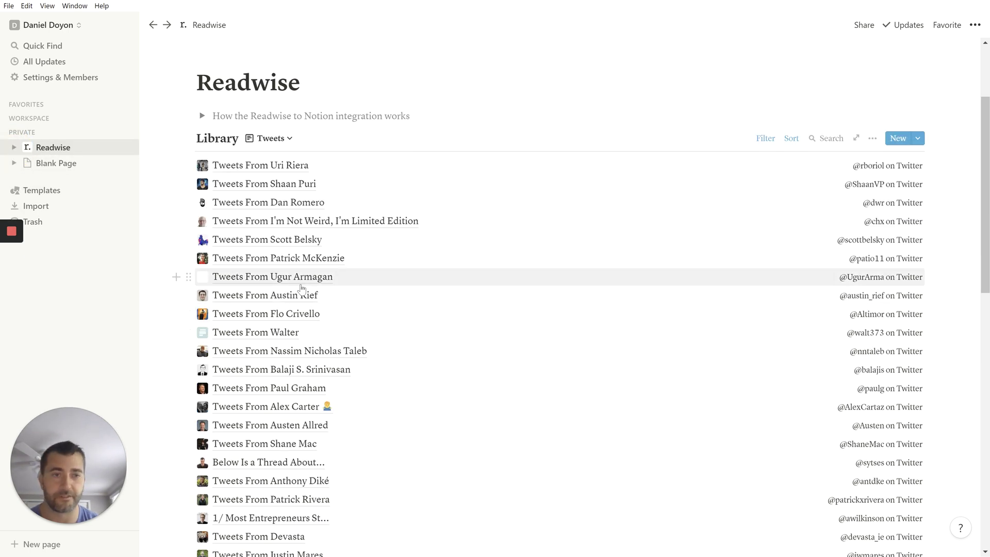
scroll(301, 284, up, 2)
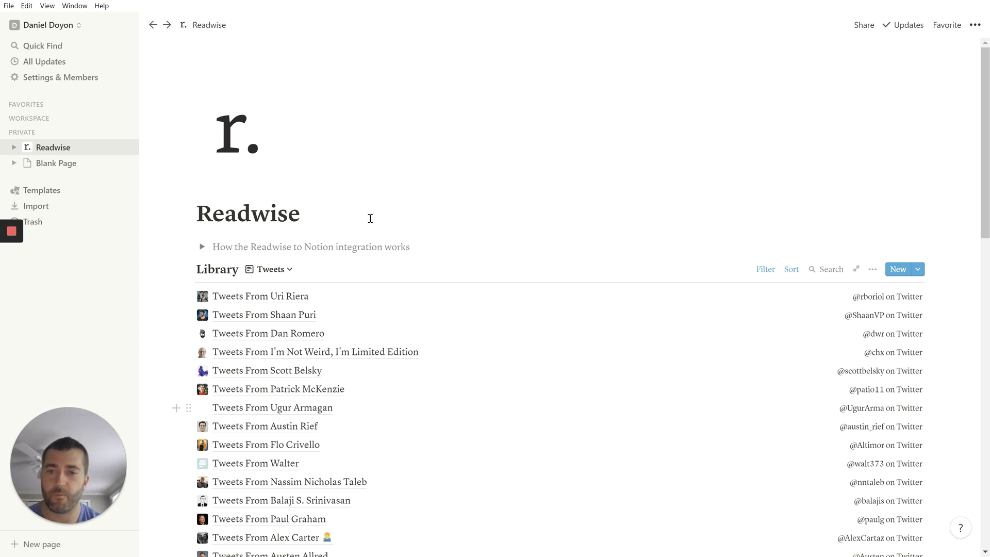
double_click(374, 249)
click(374, 249)
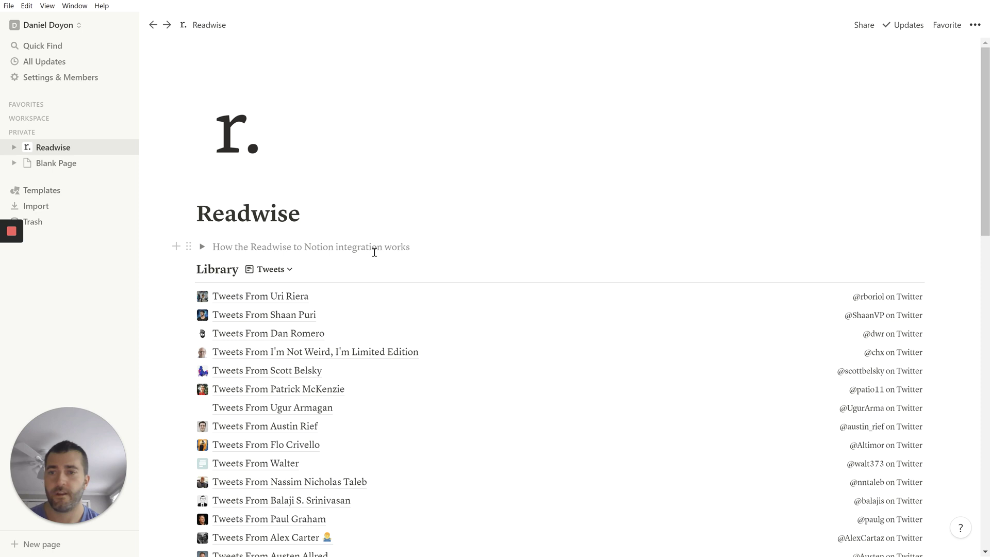
Step: Delete the Readwise page from its sidebar actions, landing on the Blank Page
click(111, 148)
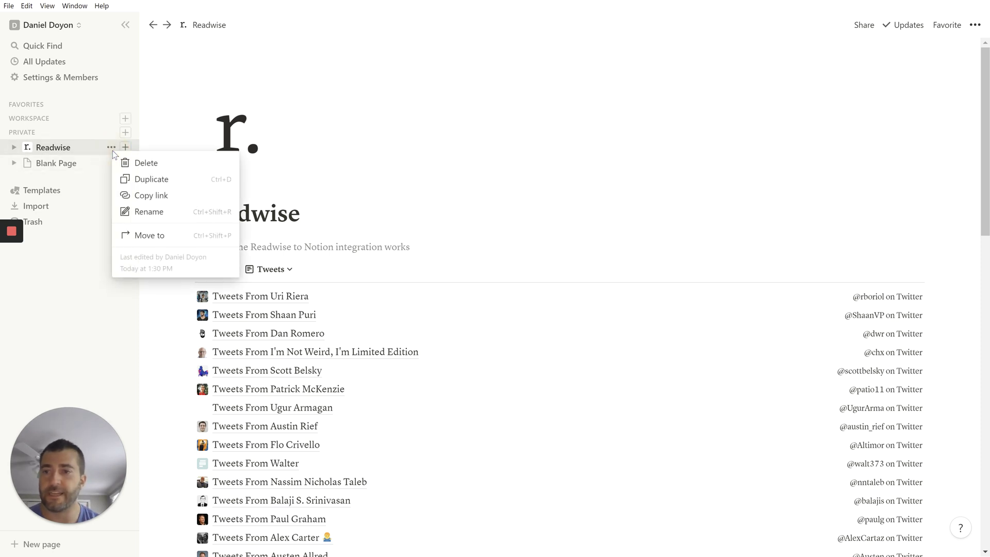
click(136, 162)
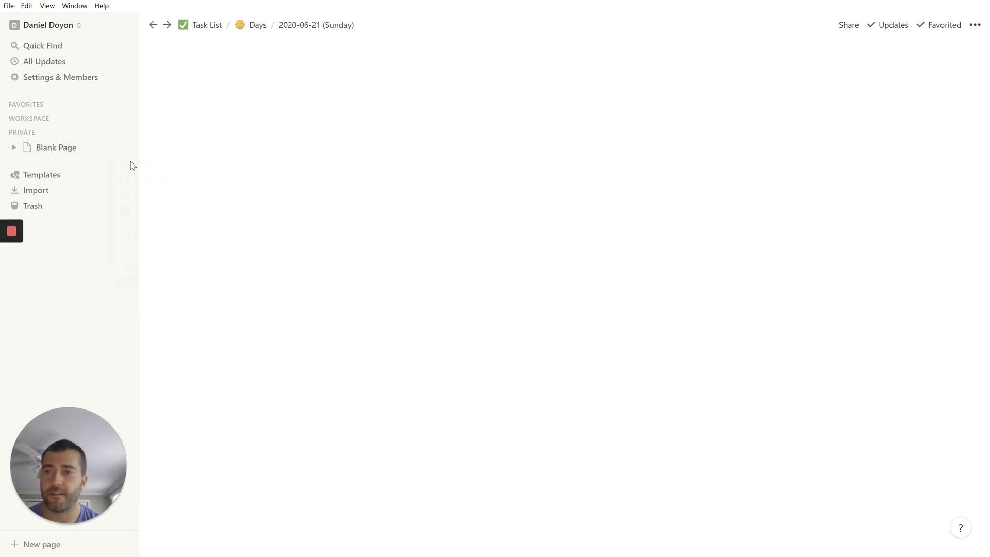
click(32, 206)
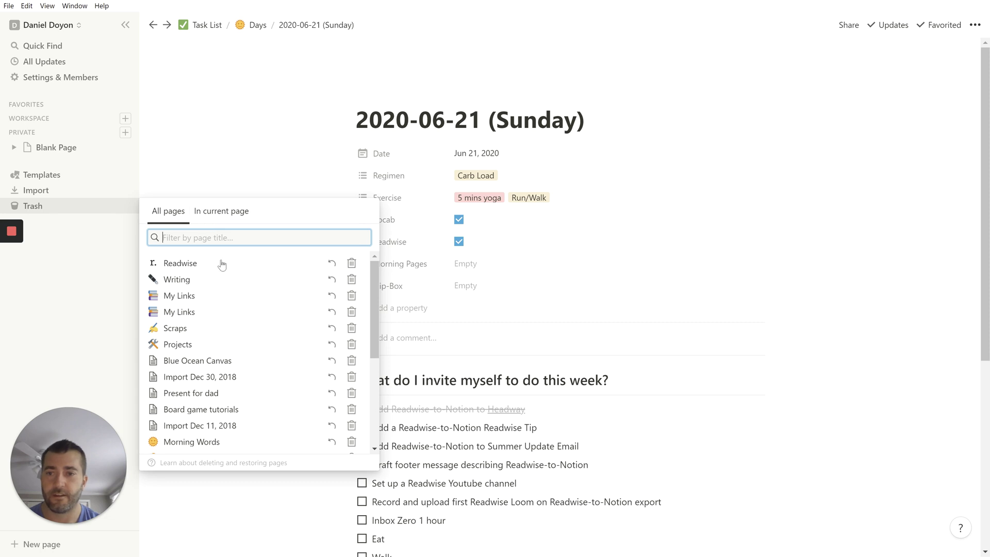
click(80, 150)
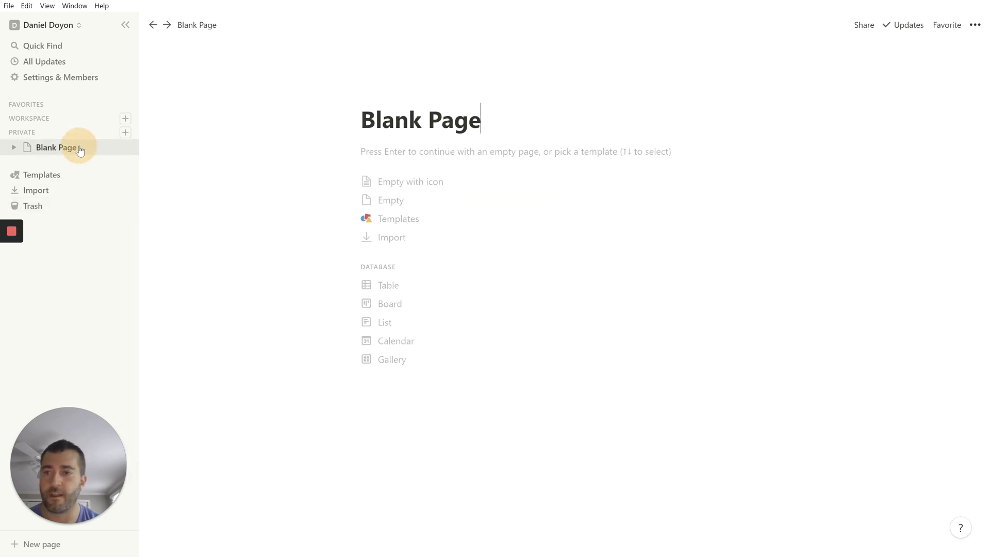
Step: Permanently delete Readwise from the trash and confirm
click(31, 205)
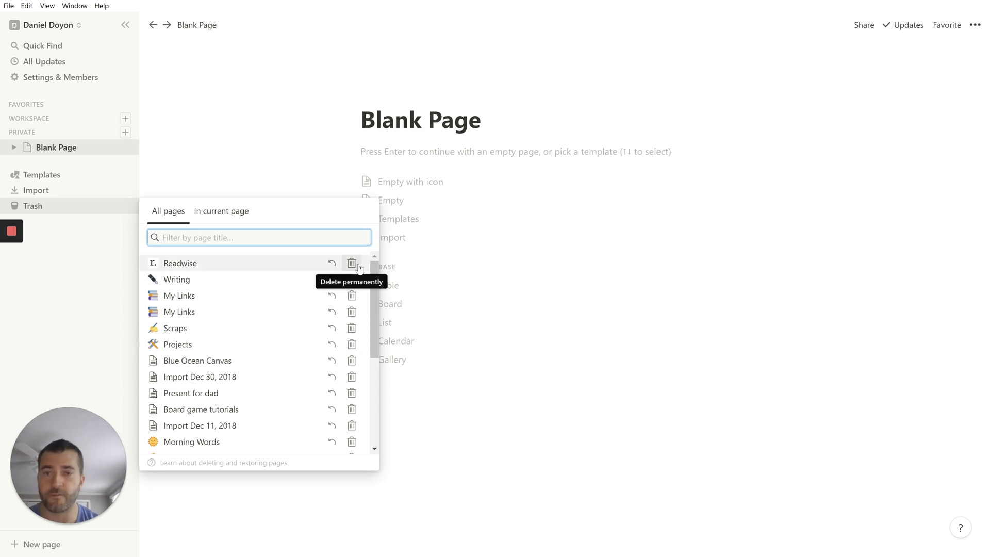
click(352, 263)
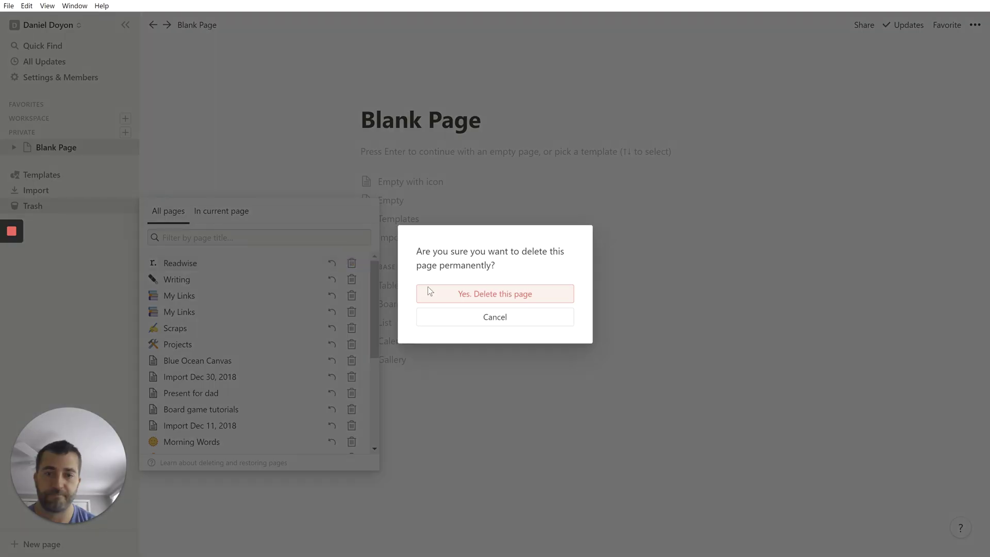
click(456, 299)
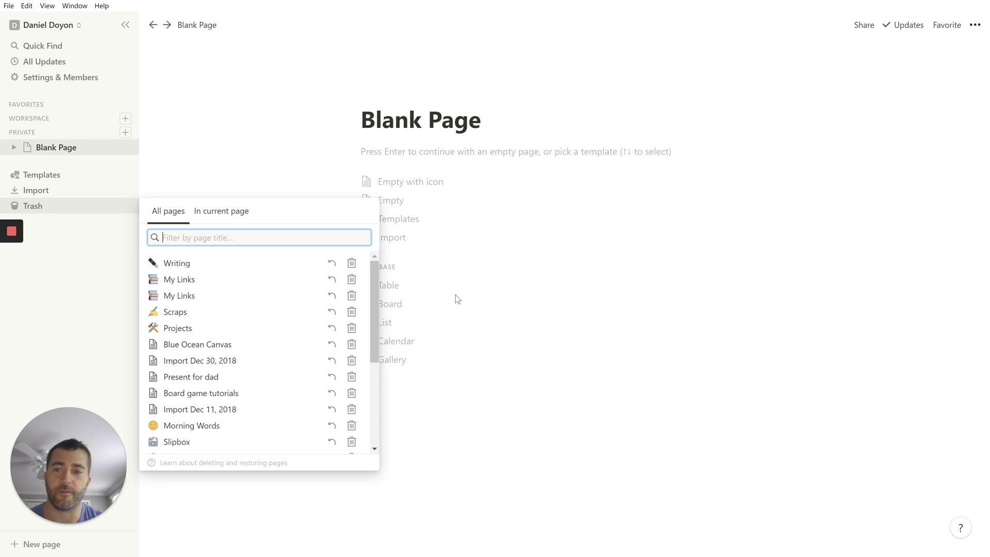
Step: Dismiss the trash list so only the Blank Page remains
click(455, 299)
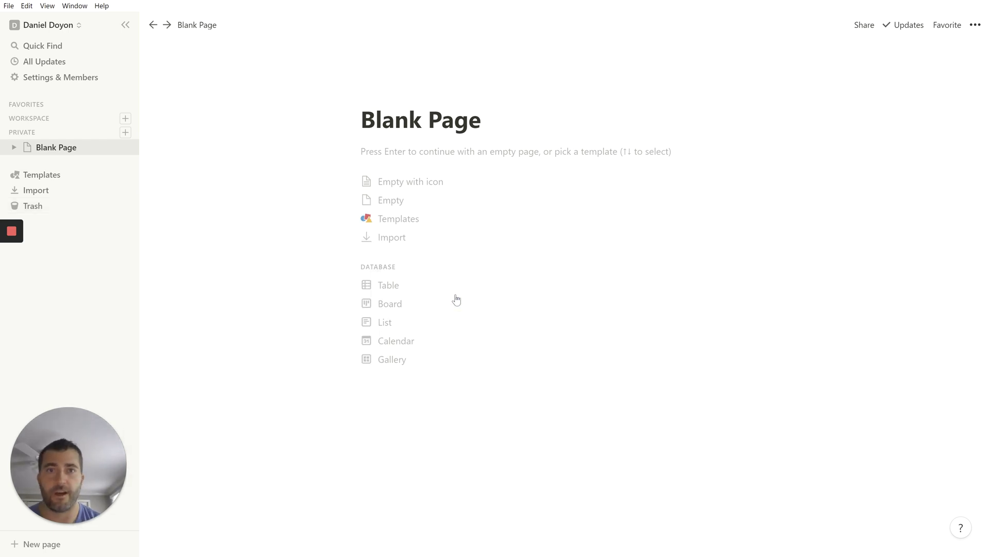